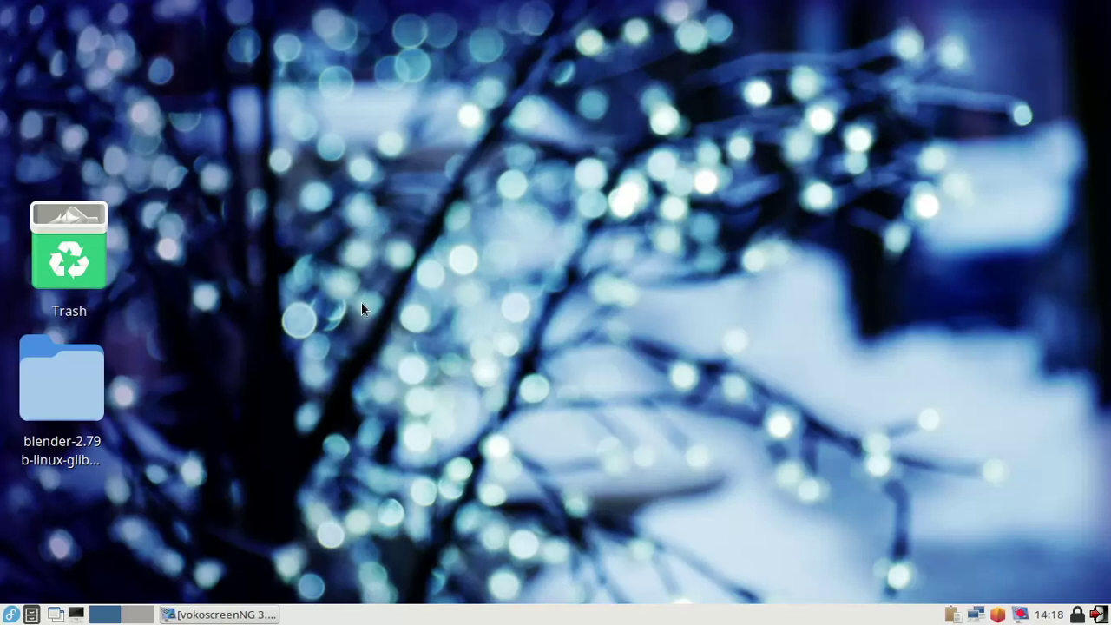
Step: Open the Disks utility and view the details of the 320 GB hard disk and the CD/DVD drive
{"action": "left_click", "coordinate": [11, 615]}
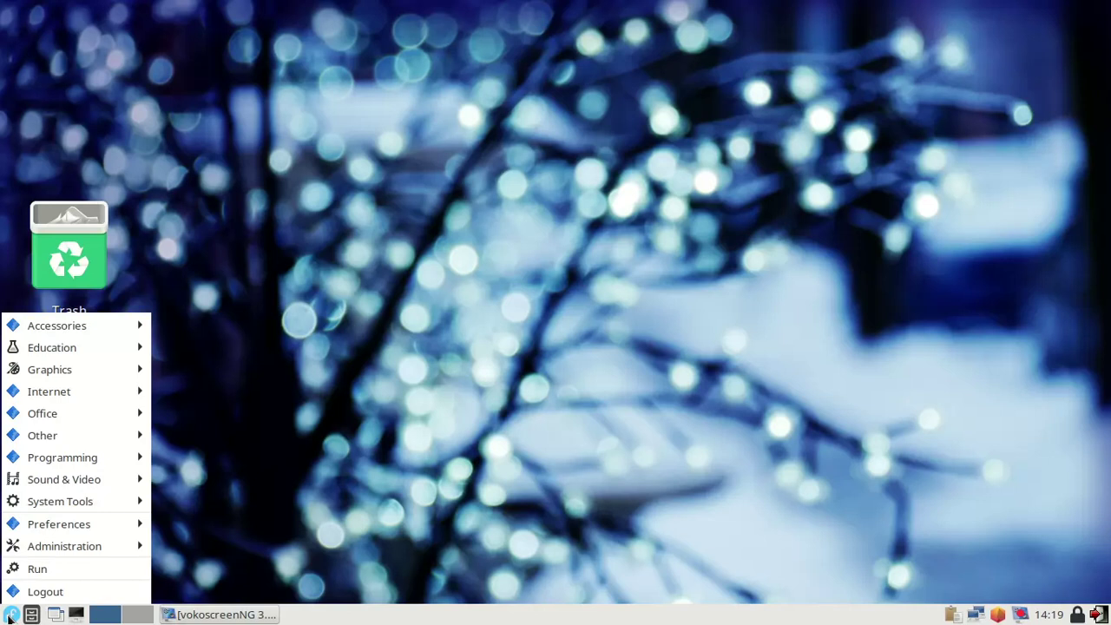
{"action": "mouse_move", "coordinate": [55, 351]}
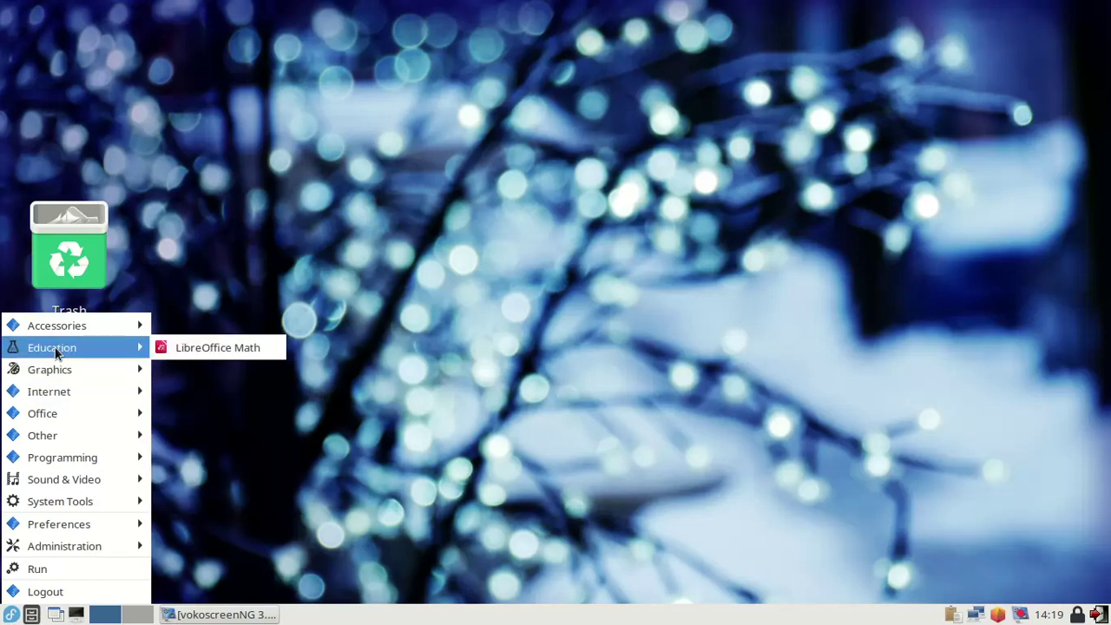
{"action": "mouse_move", "coordinate": [62, 397]}
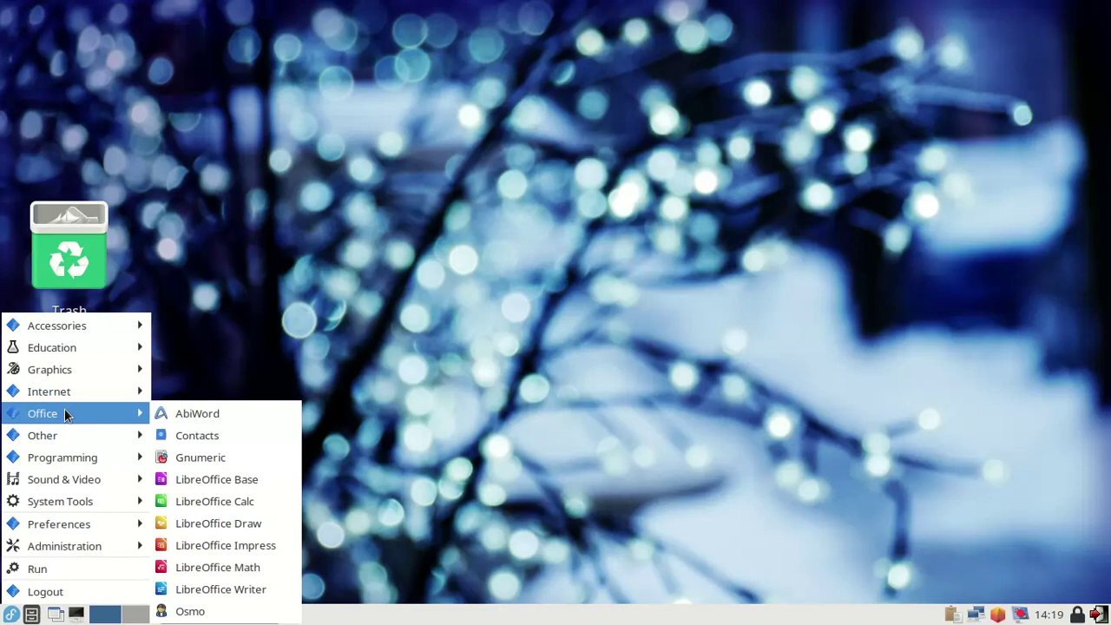
{"action": "mouse_move", "coordinate": [57, 464]}
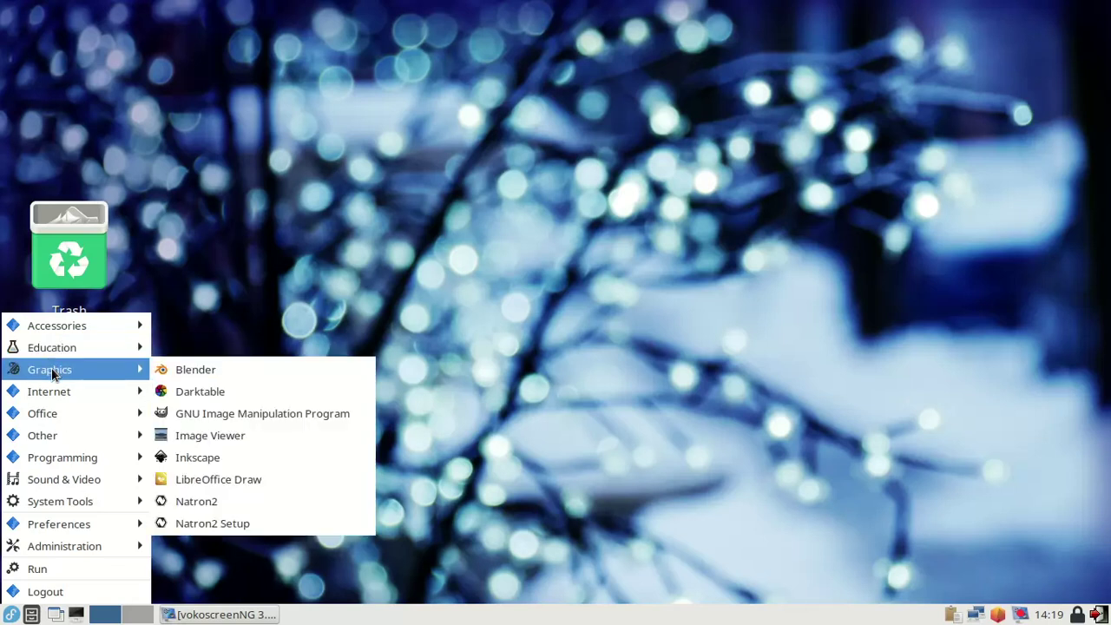
{"action": "mouse_move", "coordinate": [47, 326]}
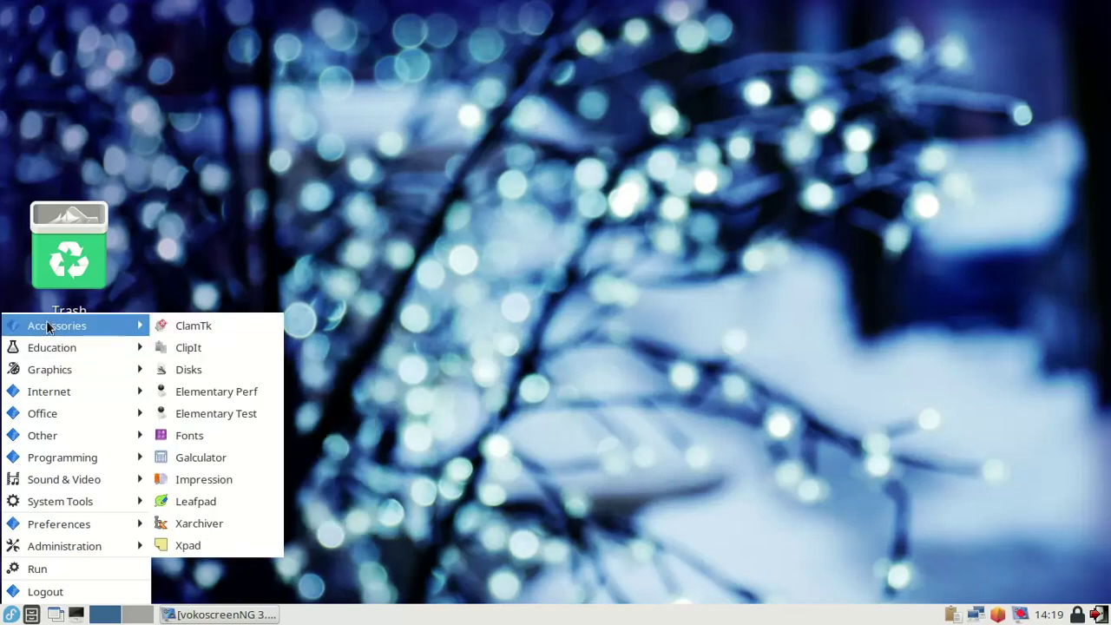
{"action": "left_click", "coordinate": [207, 370]}
{"action": "left_click_drag", "start_coordinate": [478, 74], "coordinate": [566, 77]}
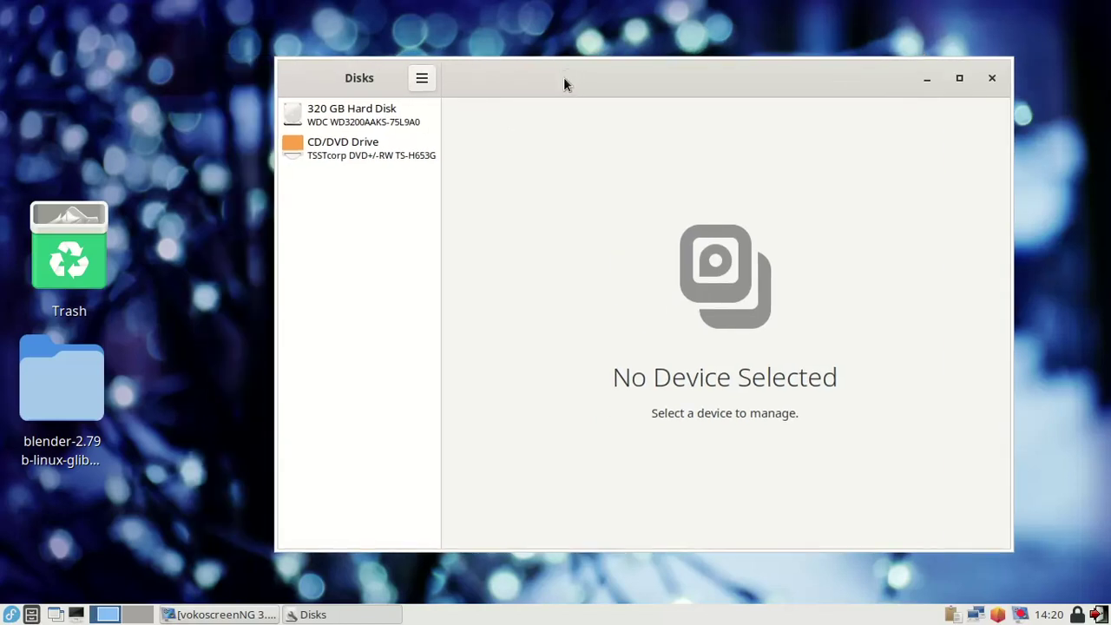
{"action": "left_click", "coordinate": [347, 114]}
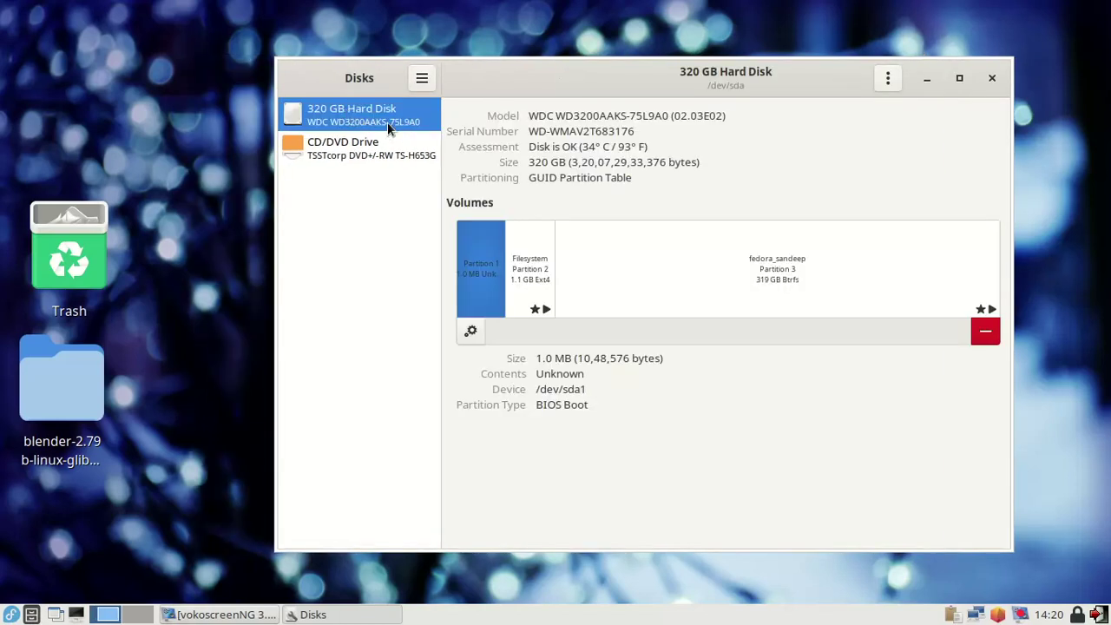
{"action": "left_click", "coordinate": [345, 150]}
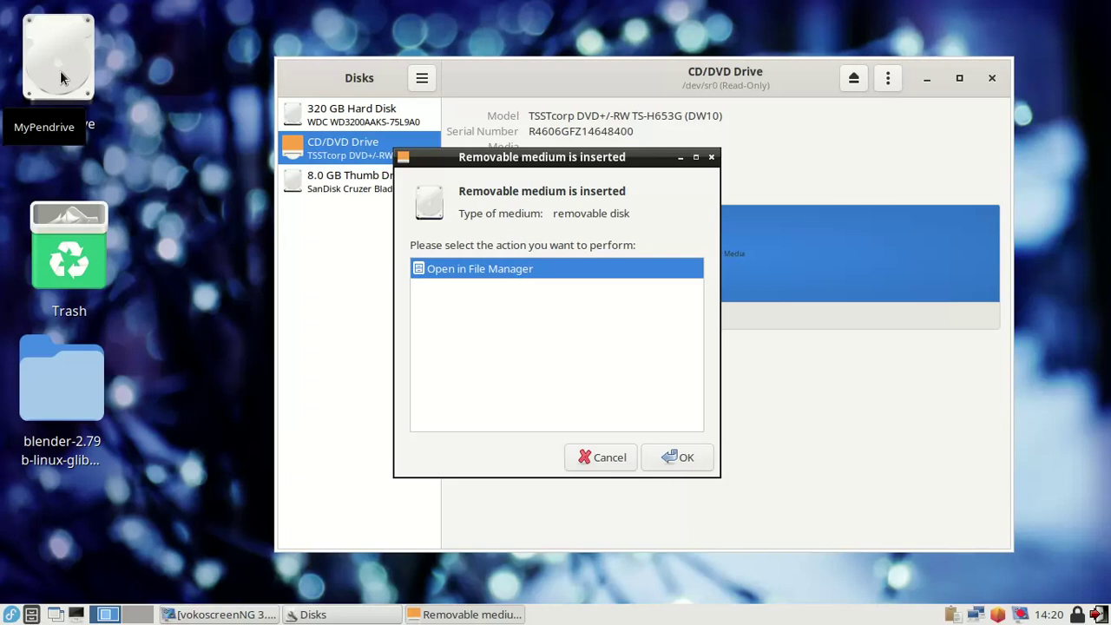
Step: Open the inserted MyPendrive medium in the file manager, examine its files in a maximized window, and close it
{"action": "left_click_drag", "start_coordinate": [511, 158], "coordinate": [452, 118]}
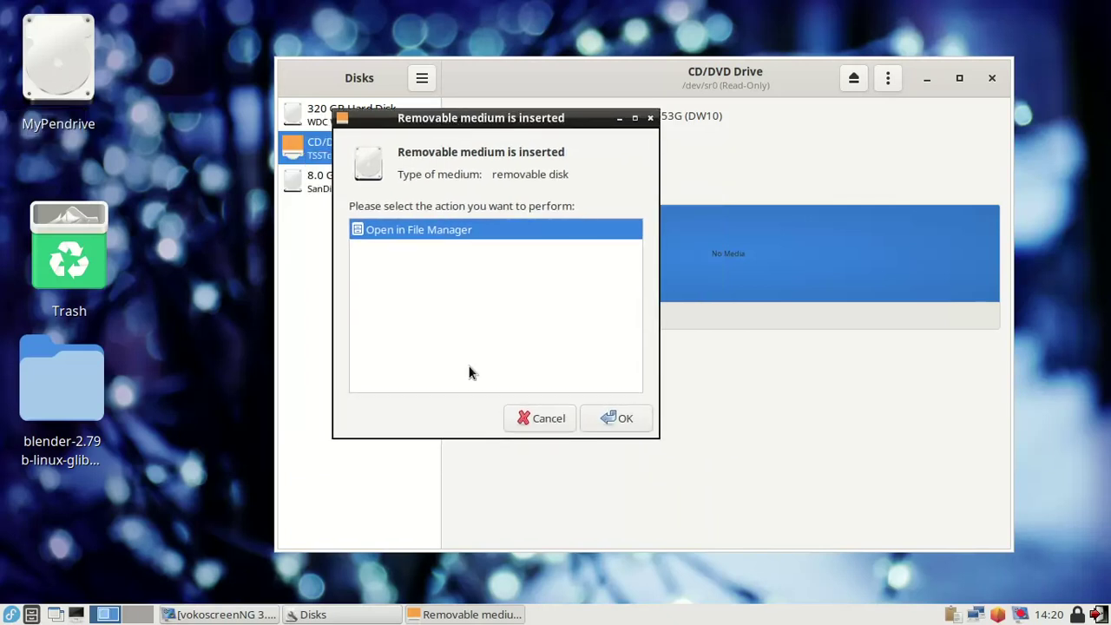
{"action": "left_click", "coordinate": [621, 417]}
{"action": "left_click_drag", "start_coordinate": [399, 206], "coordinate": [688, 81]}
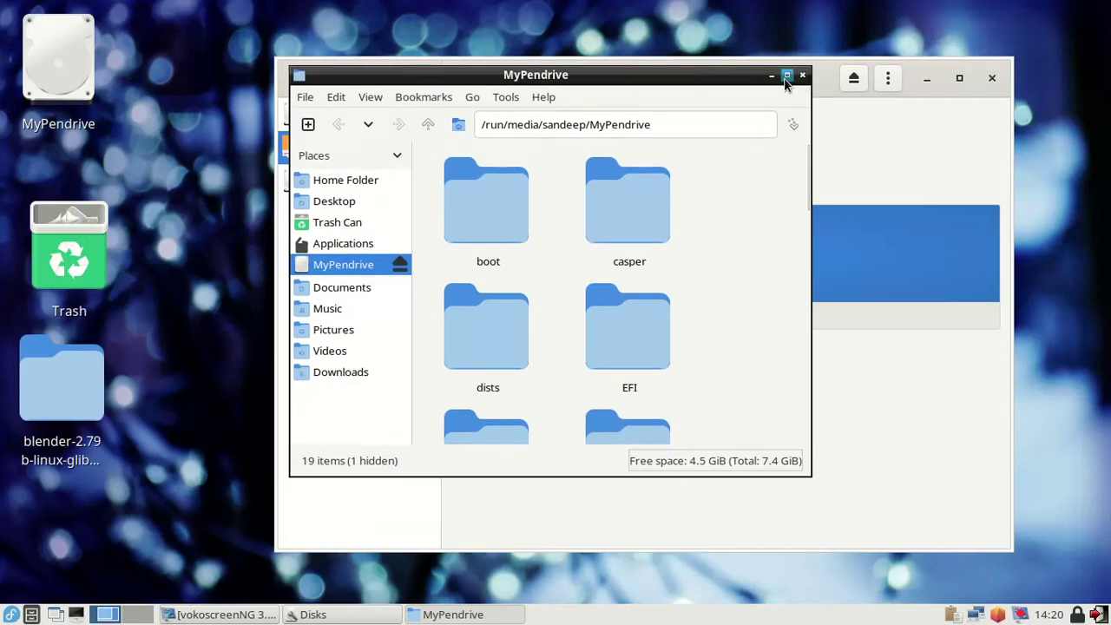
{"action": "left_click", "coordinate": [785, 76]}
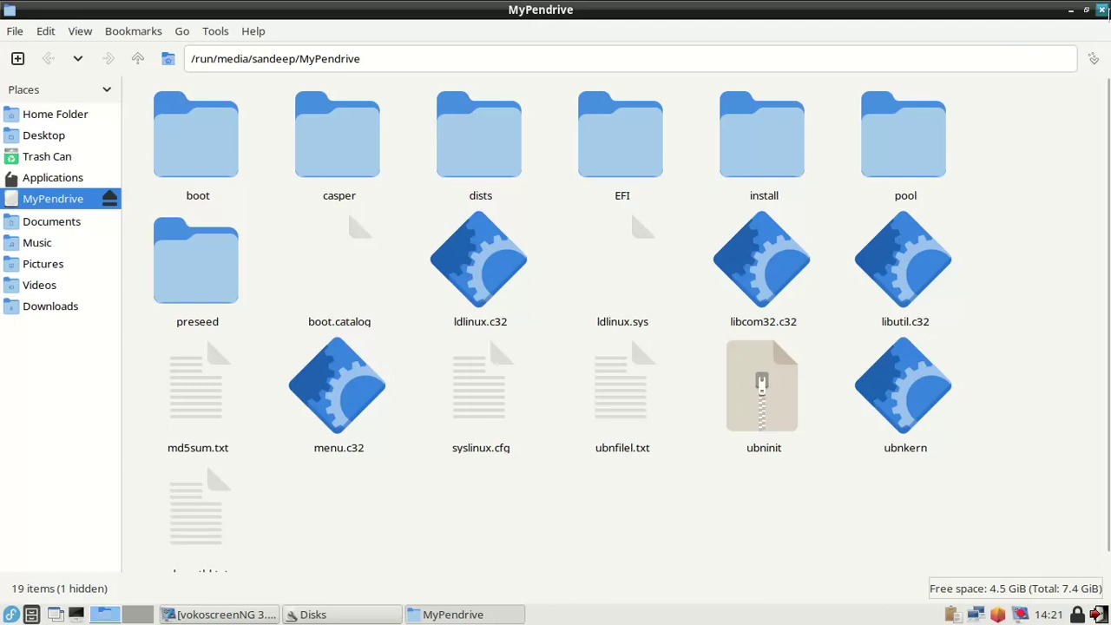
{"action": "left_click", "coordinate": [1100, 9]}
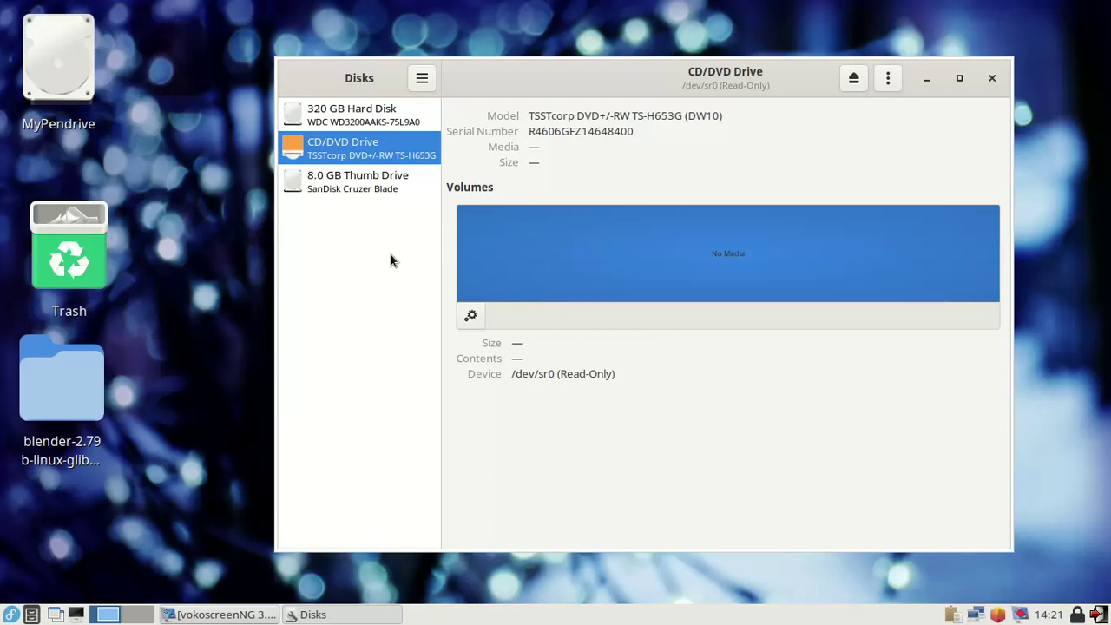
Step: Examine the 8.0 GB thumb drive's details and the disk and partition operations offered for it
{"action": "left_click", "coordinate": [333, 184]}
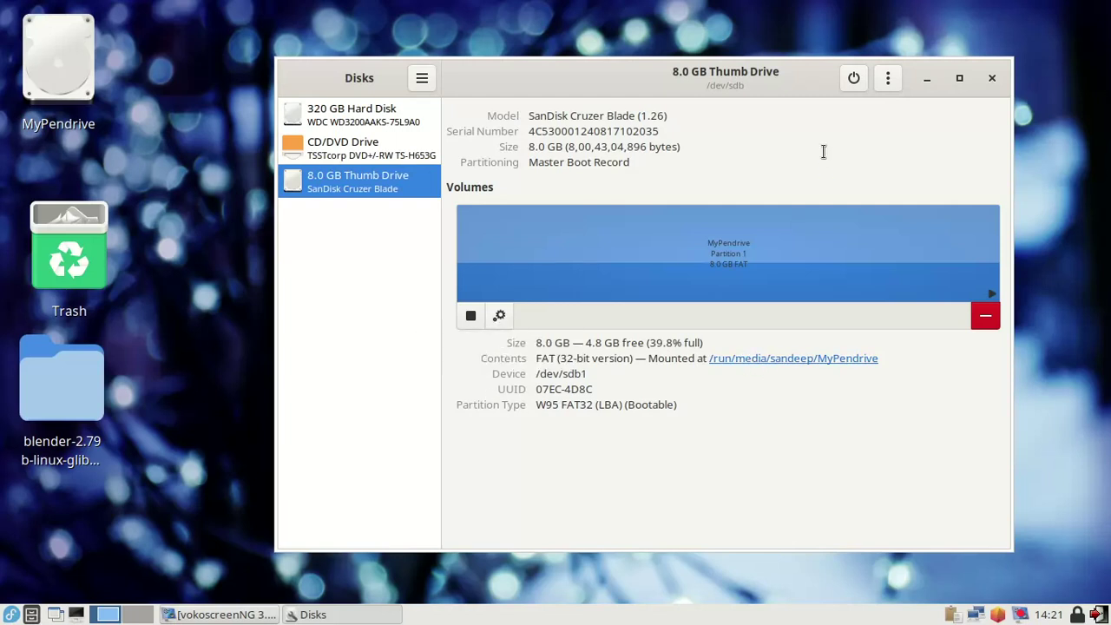
{"action": "left_click", "coordinate": [887, 78]}
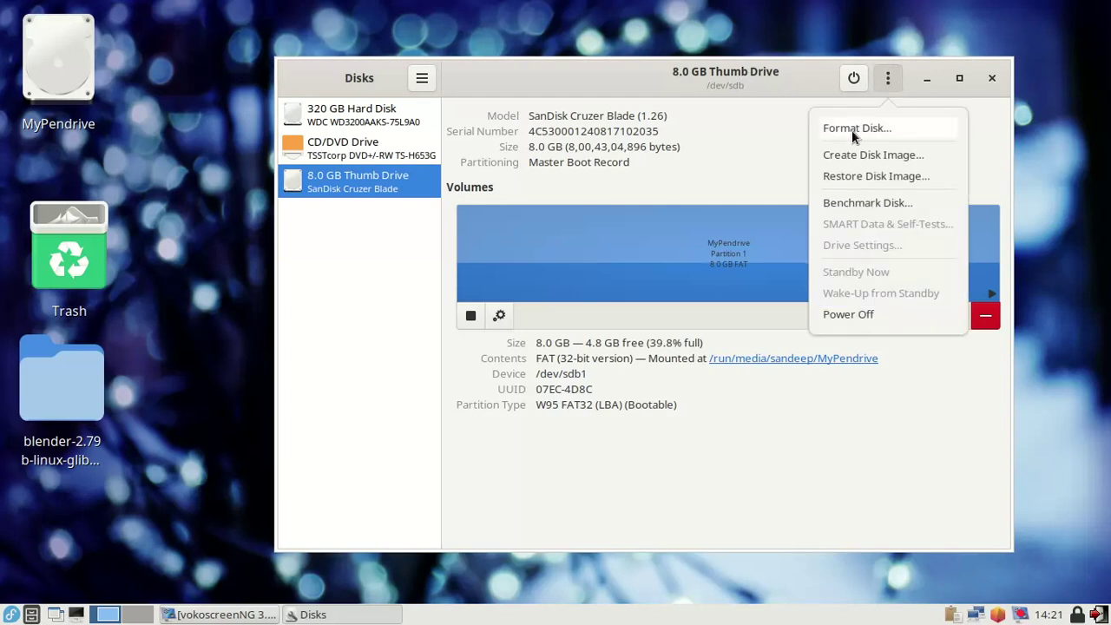
{"action": "left_click", "coordinate": [815, 484]}
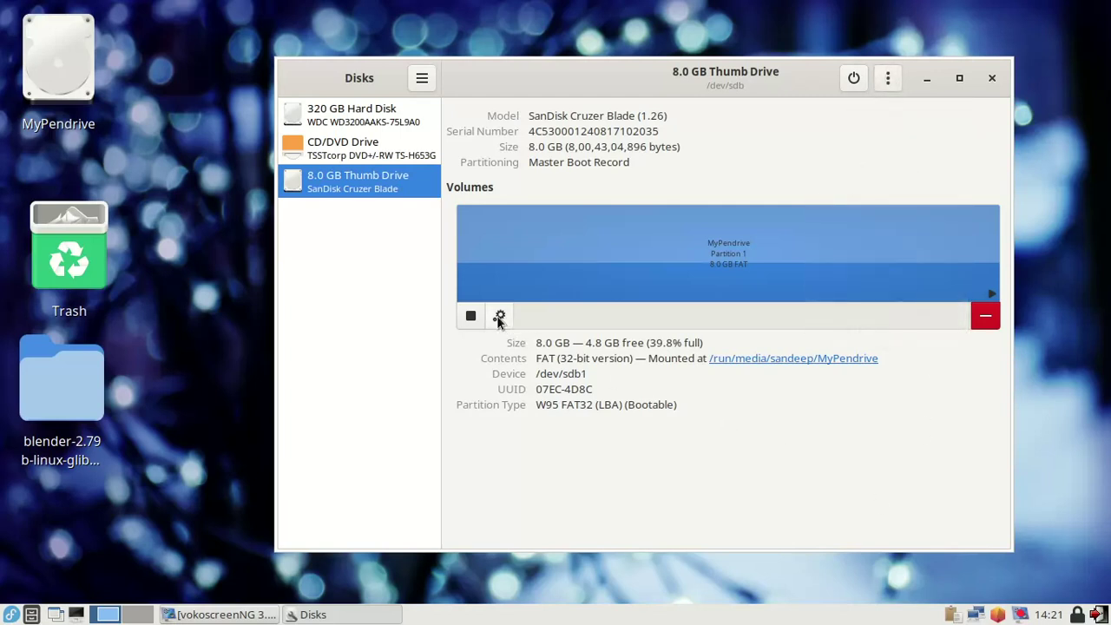
{"action": "left_click", "coordinate": [500, 317]}
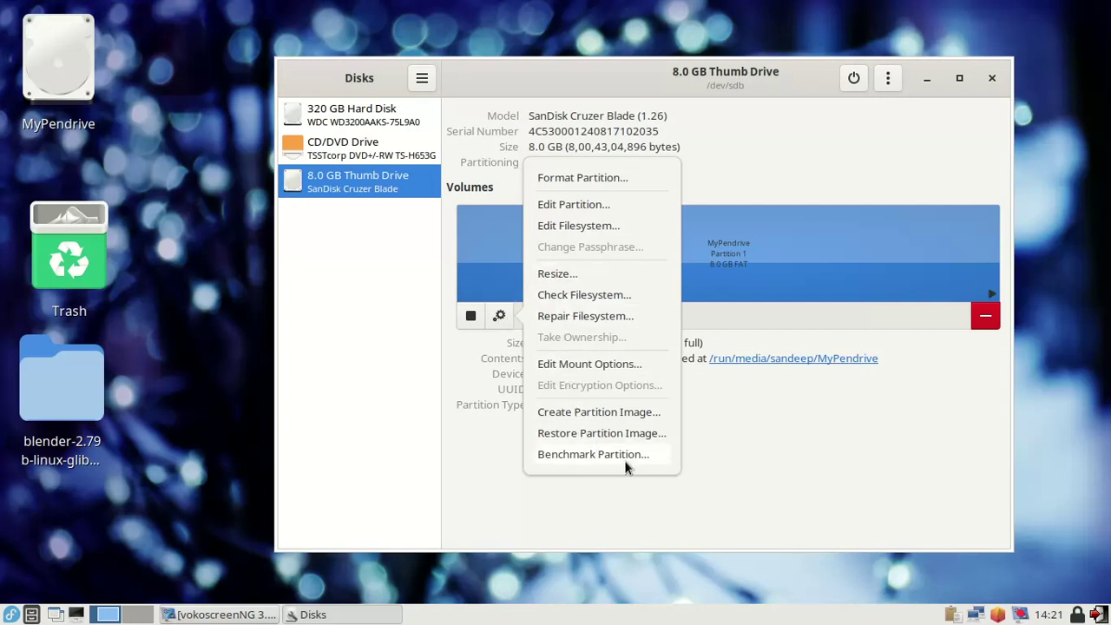
{"action": "left_click", "coordinate": [577, 507]}
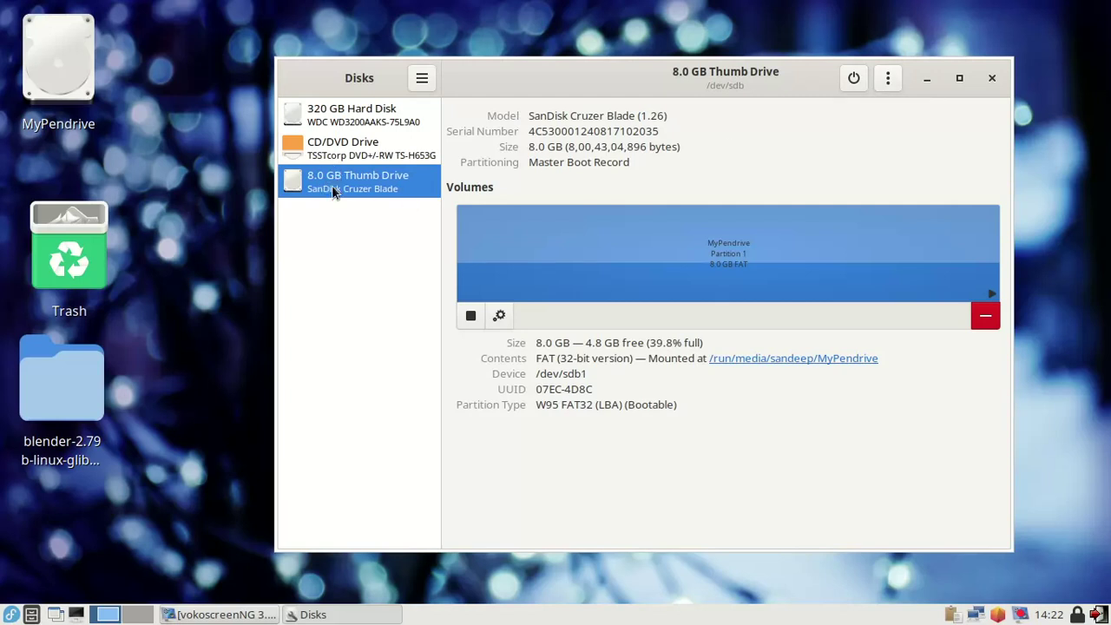
Step: Compare the entries for the CD/DVD drive and the 320 GB hard disk, and return to the 8.0 GB thumb drive
{"action": "left_click", "coordinate": [333, 139]}
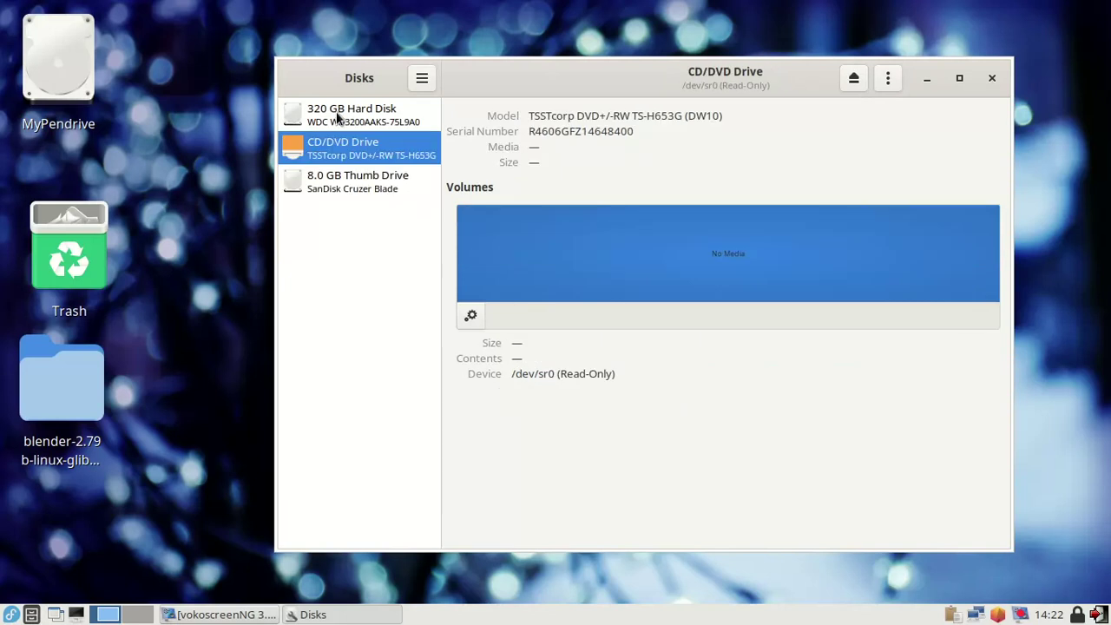
{"action": "left_click", "coordinate": [336, 113]}
{"action": "left_click", "coordinate": [333, 147]}
{"action": "left_click", "coordinate": [347, 189]}
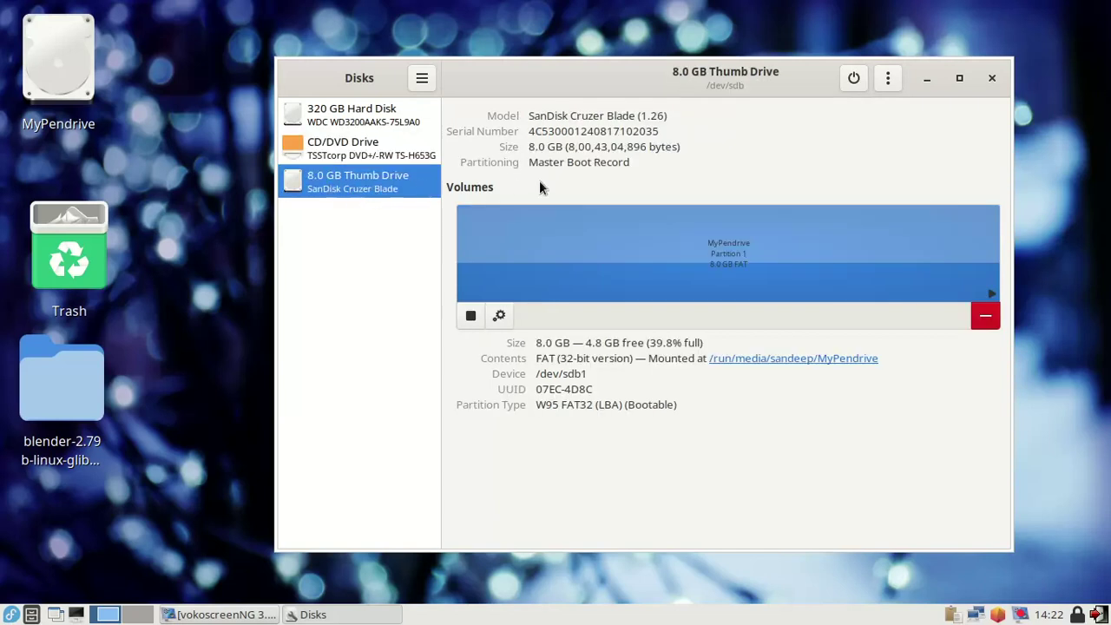
Step: Format the whole 8.0 GB thumb drive without overwriting existing data (Quick), using MBR / DOS partitioning
{"action": "left_click", "coordinate": [890, 82]}
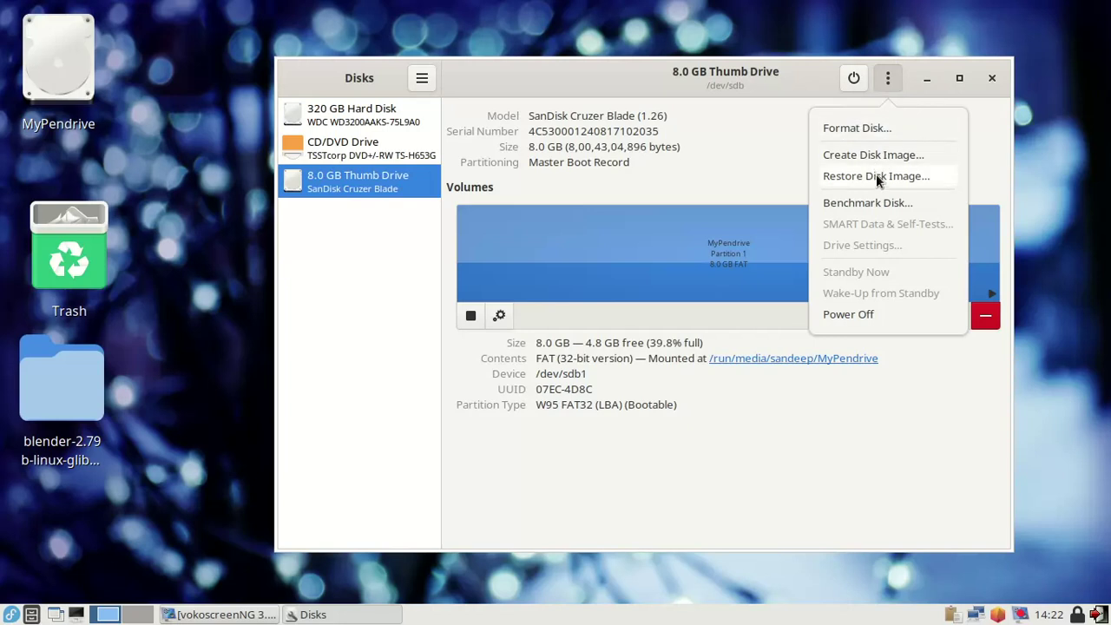
{"action": "left_click", "coordinate": [852, 127]}
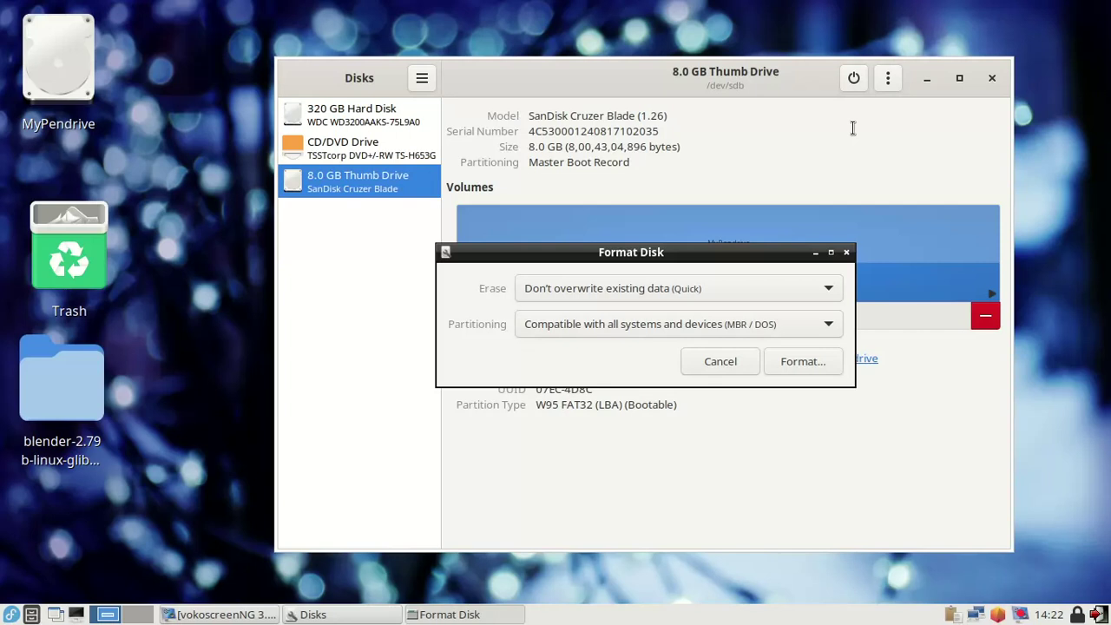
{"action": "left_click", "coordinate": [552, 290]}
{"action": "left_click", "coordinate": [552, 290]}
{"action": "left_click", "coordinate": [562, 324]}
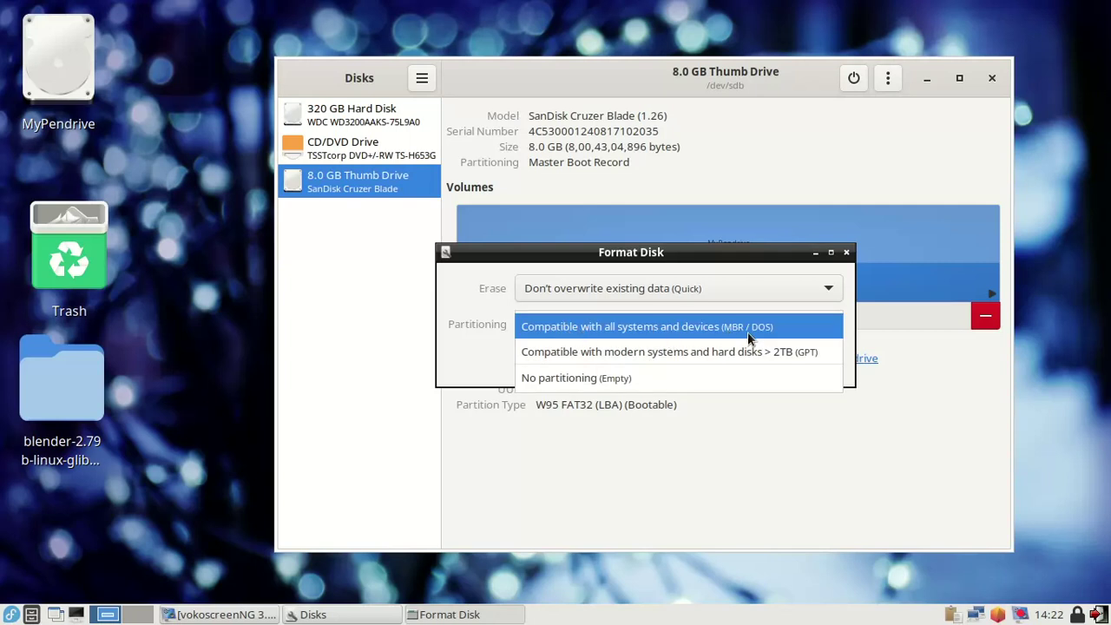
{"action": "left_click", "coordinate": [727, 443]}
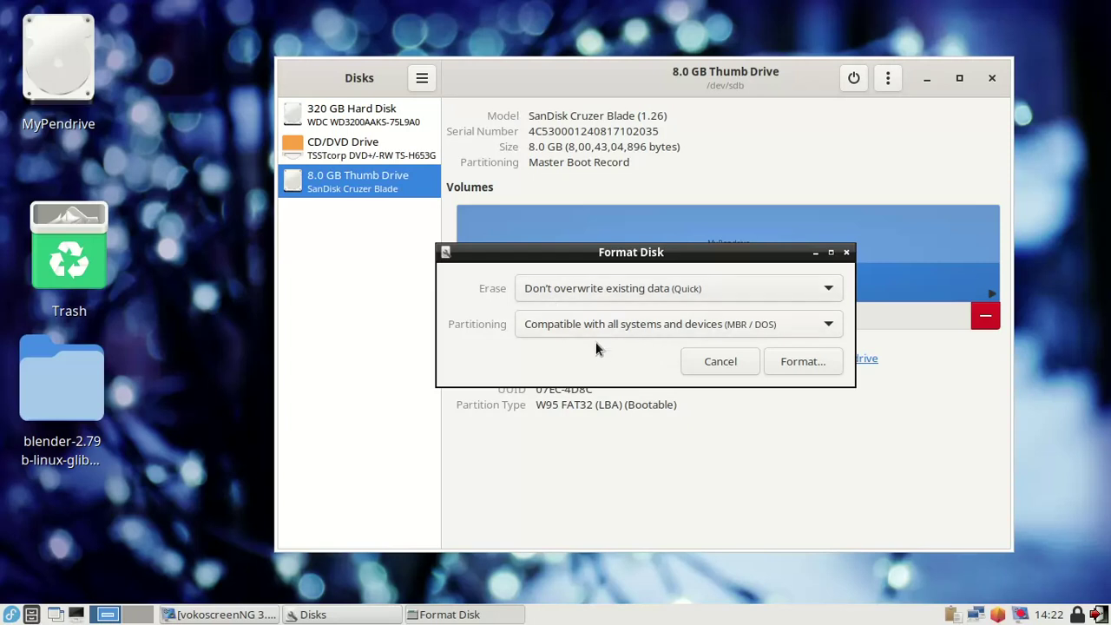
{"action": "left_click", "coordinate": [798, 361]}
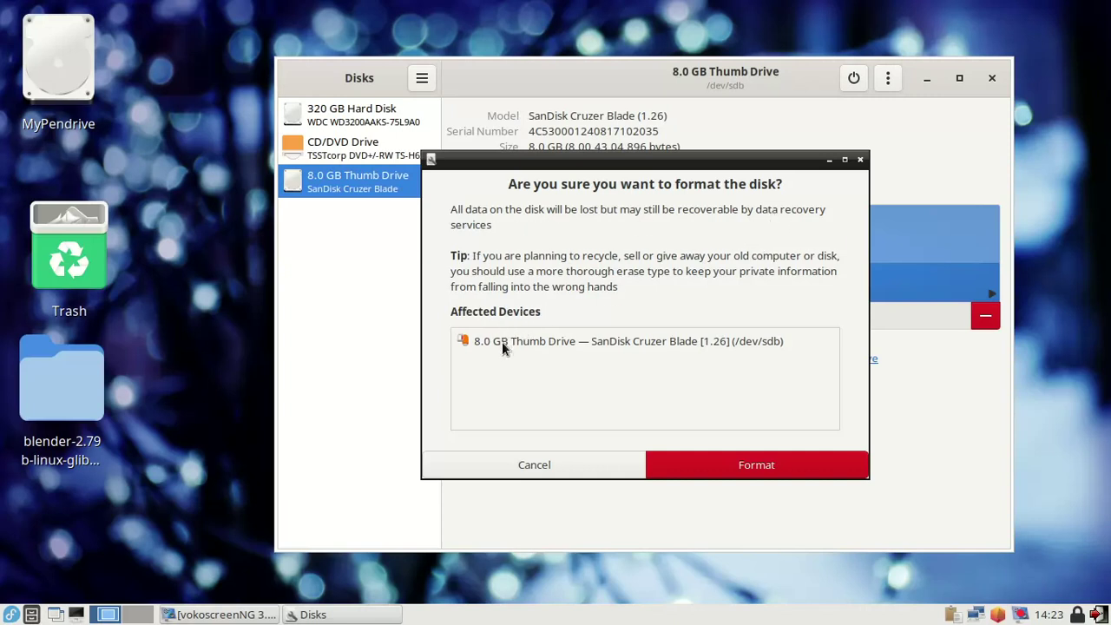
{"action": "left_click", "coordinate": [763, 466]}
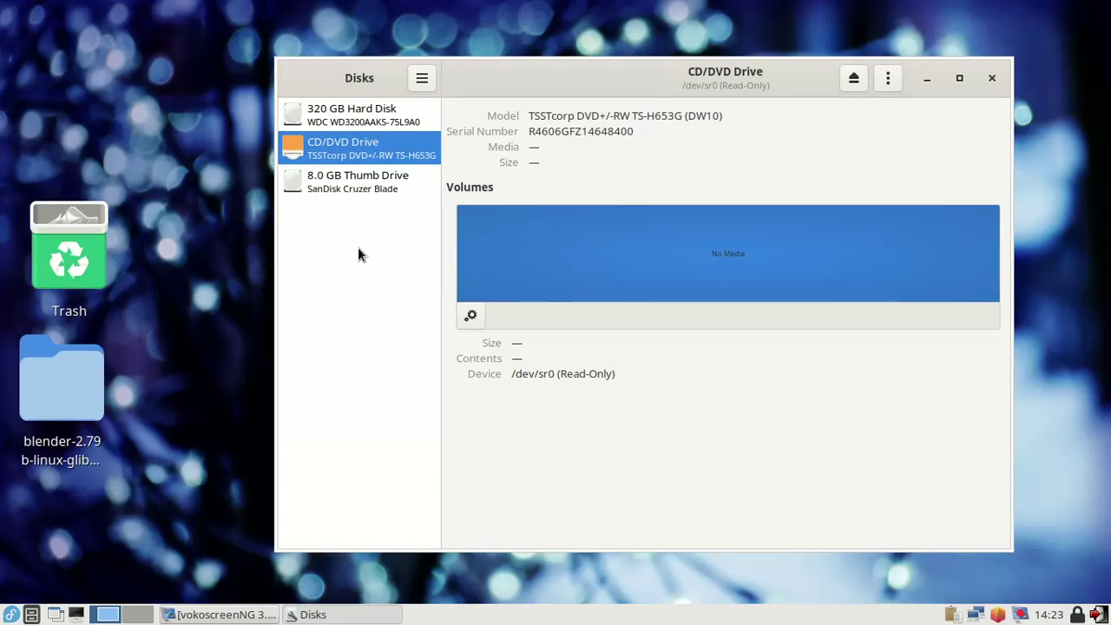
Step: Select the formatted 8.0 GB thumb drive again and check the desktop area where the MyPendrive icon was
{"action": "left_click", "coordinate": [332, 184]}
{"action": "left_click_drag", "start_coordinate": [468, 80], "coordinate": [512, 90]}
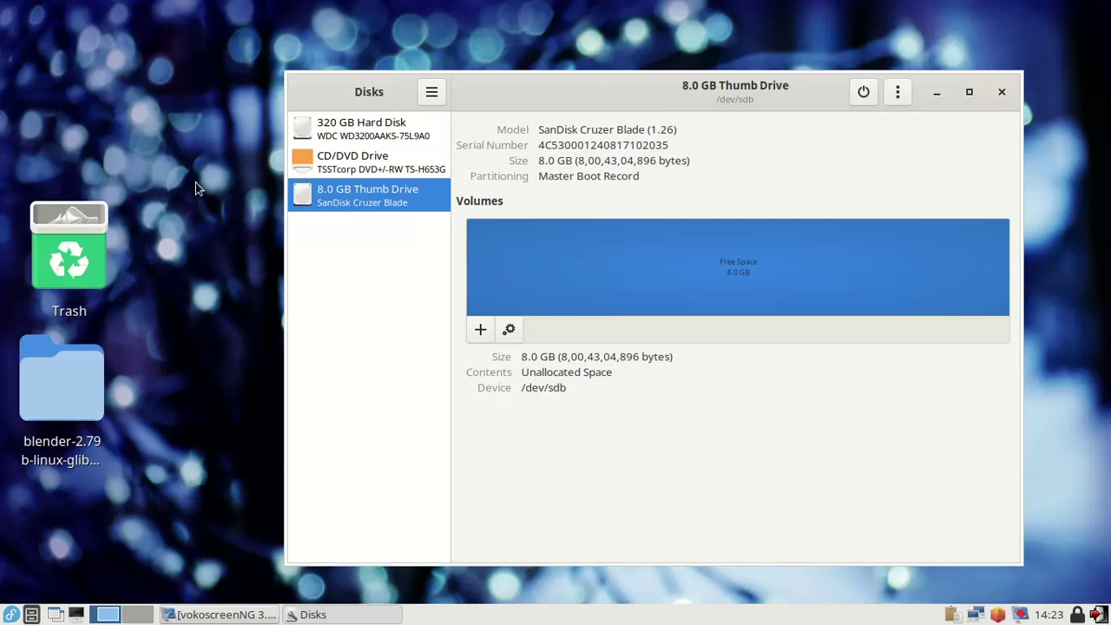
{"action": "left_click_drag", "start_coordinate": [71, 64], "coordinate": [148, 132]}
{"action": "left_click_drag", "start_coordinate": [34, 30], "coordinate": [125, 135]}
{"action": "left_click_drag", "start_coordinate": [31, 26], "coordinate": [127, 139]}
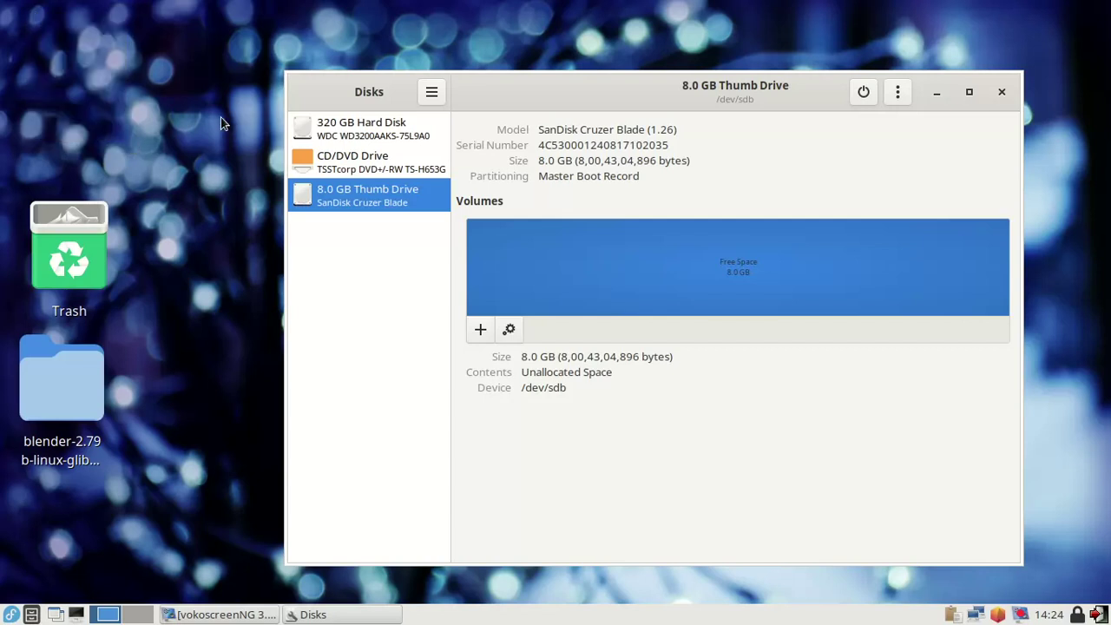
{"action": "mouse_move", "coordinate": [539, 101]}
{"action": "left_mouse_down"}
{"action": "mouse_move", "coordinate": [511, 97]}
{"action": "mouse_move", "coordinate": [522, 103]}
{"action": "left_mouse_up"}
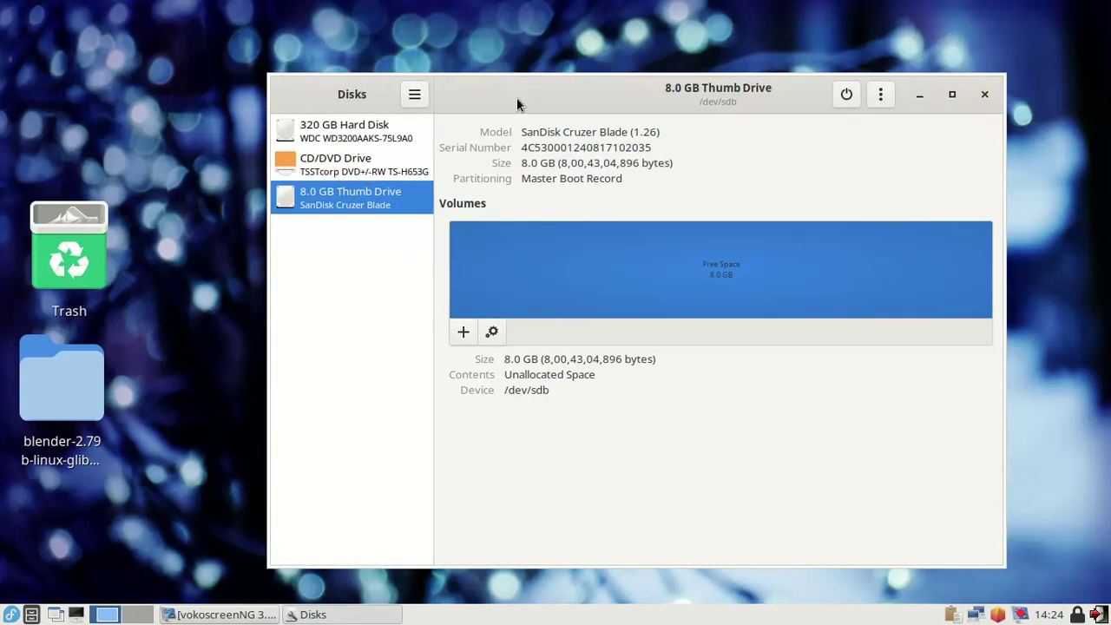
Step: Look through the partition and drive operations offered for the thumb drive's free space
{"action": "left_click", "coordinate": [493, 334]}
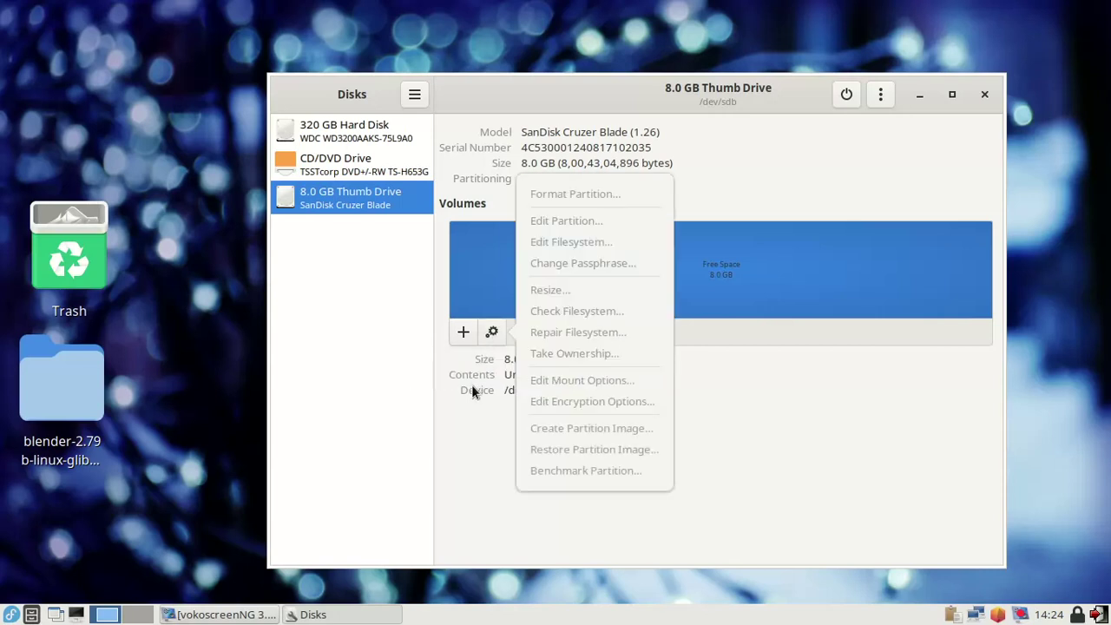
{"action": "left_click", "coordinate": [471, 455]}
{"action": "left_click", "coordinate": [878, 95]}
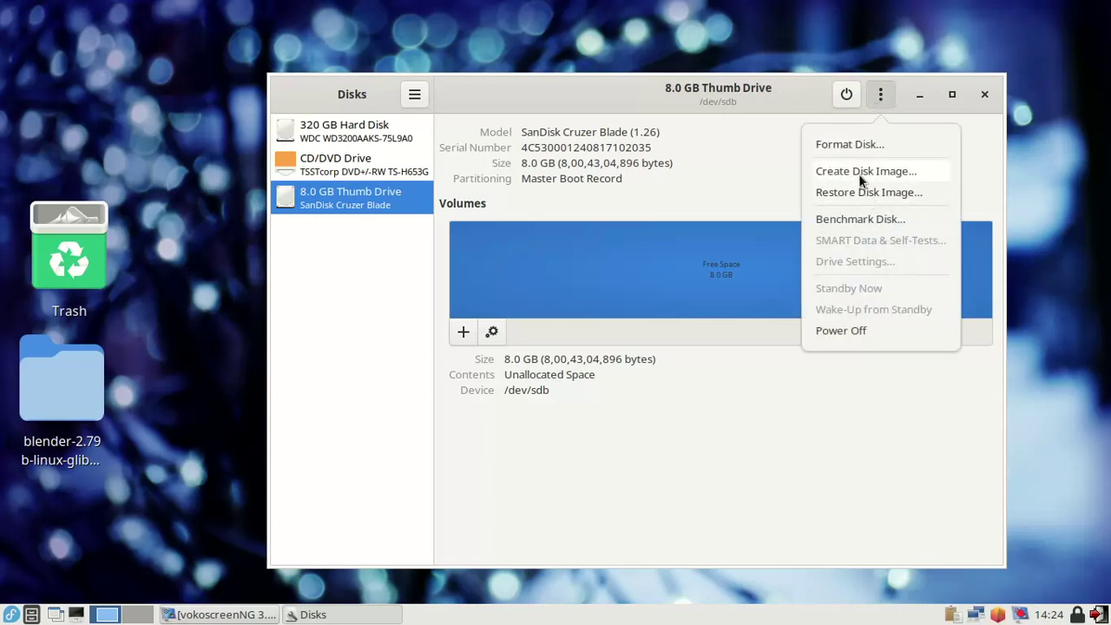
{"action": "left_click", "coordinate": [465, 339]}
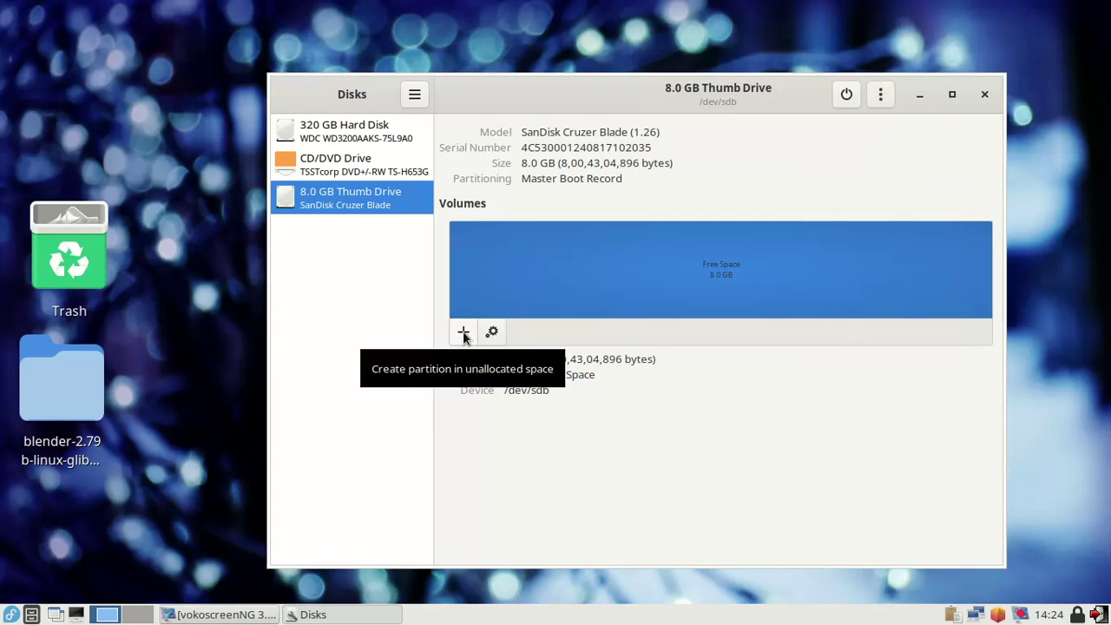
Step: Set up a new partition in the thumb drive's free space, using the full 8004 MB with no free space following
{"action": "left_click", "coordinate": [462, 334]}
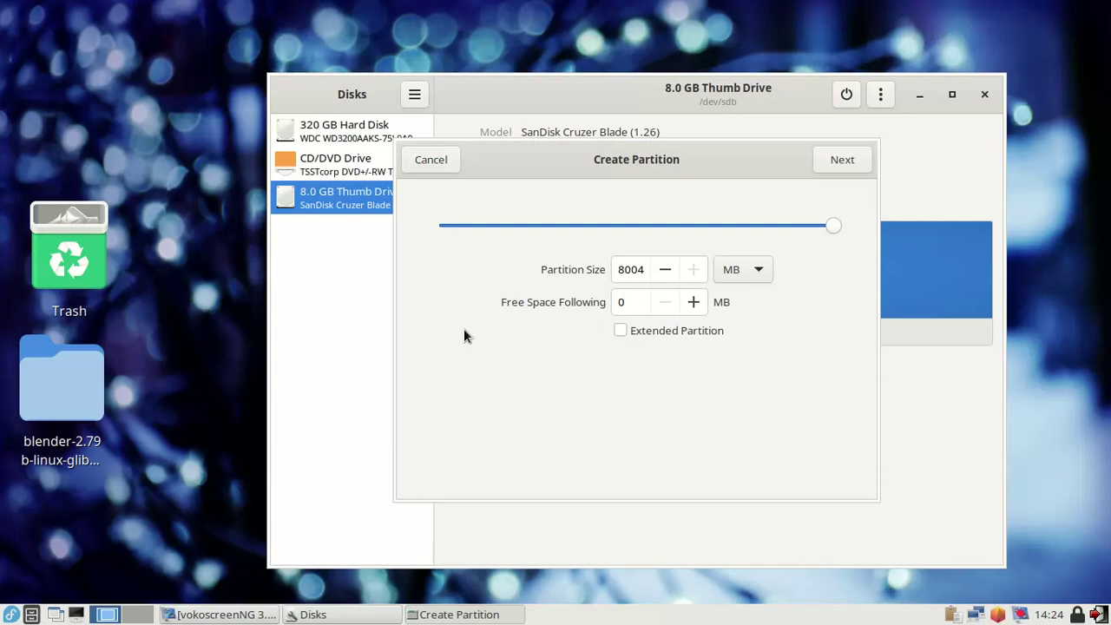
{"action": "left_click_drag", "start_coordinate": [603, 162], "coordinate": [593, 194]}
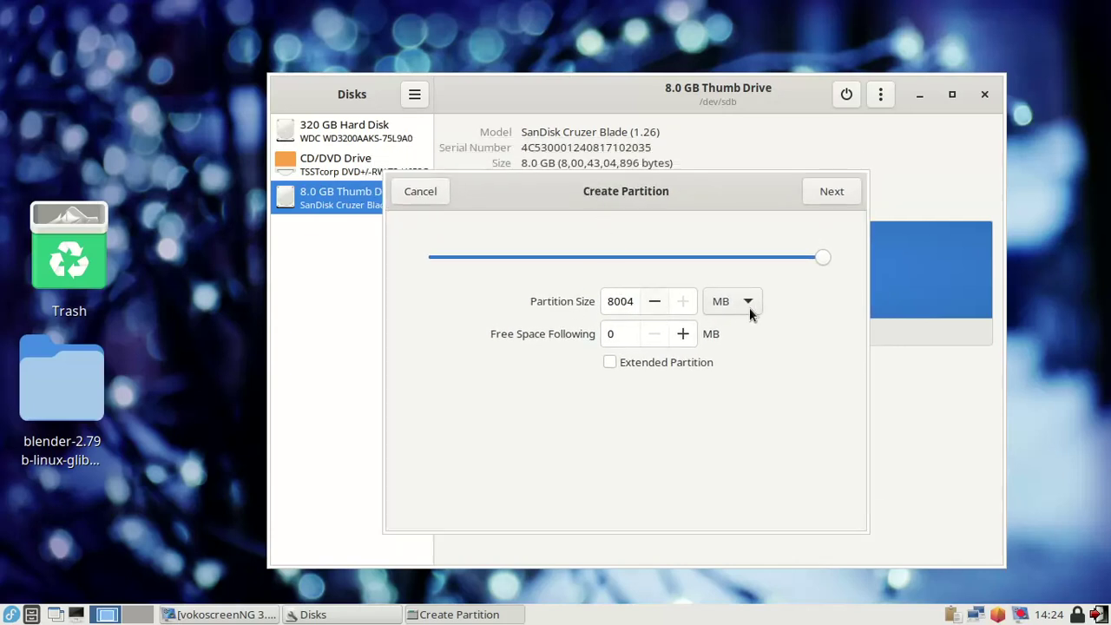
{"action": "left_click", "coordinate": [827, 195]}
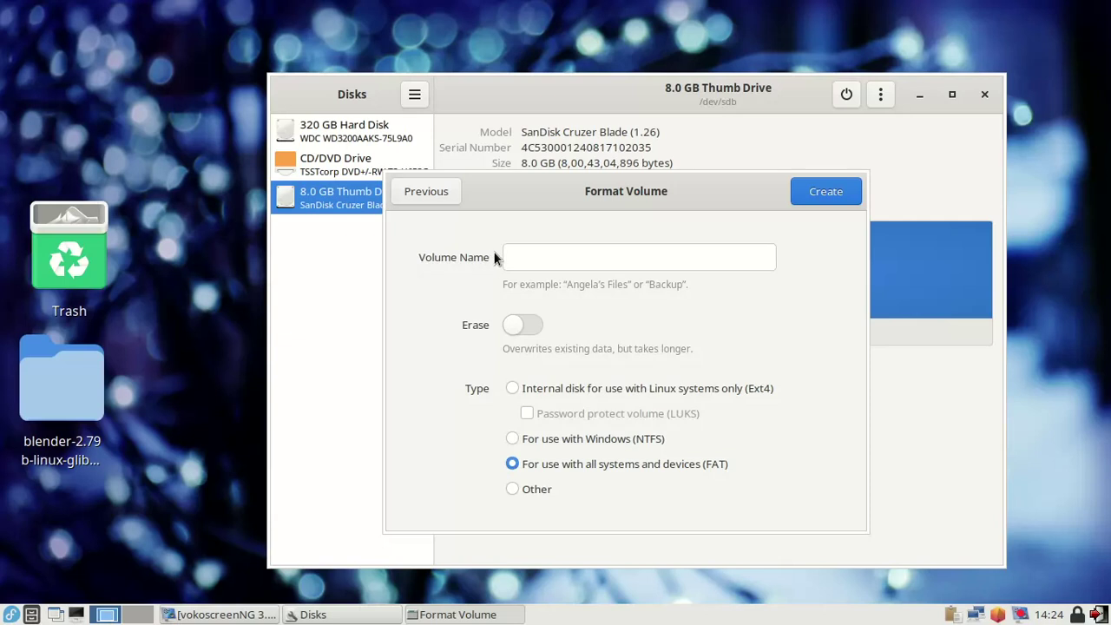
Step: Name the volume MyPenDrive, choose the FAT type for use with all systems and devices, and create the partition without erasing
{"action": "left_click", "coordinate": [525, 249]}
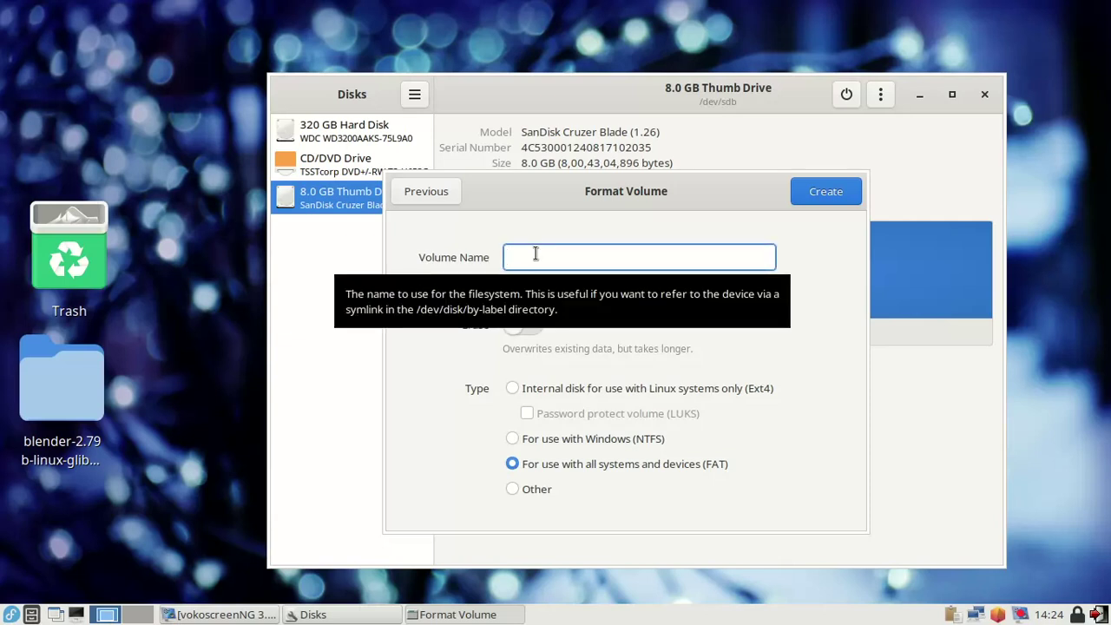
{"action": "type", "text": "y"}
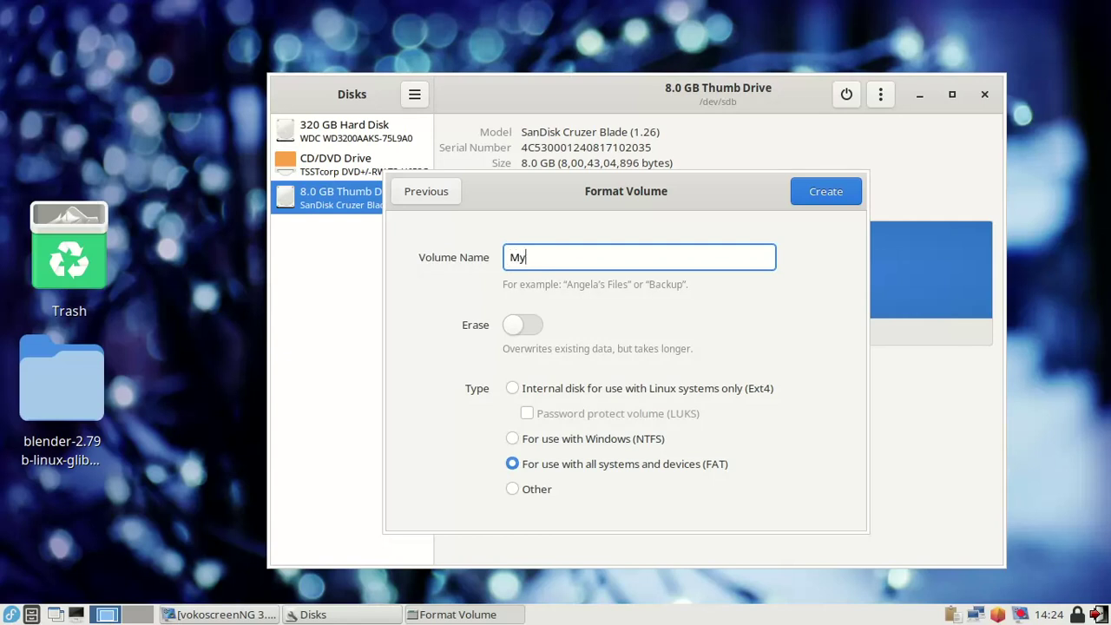
{"action": "type", "text": "PenDrive"}
{"action": "left_click", "coordinate": [512, 439]}
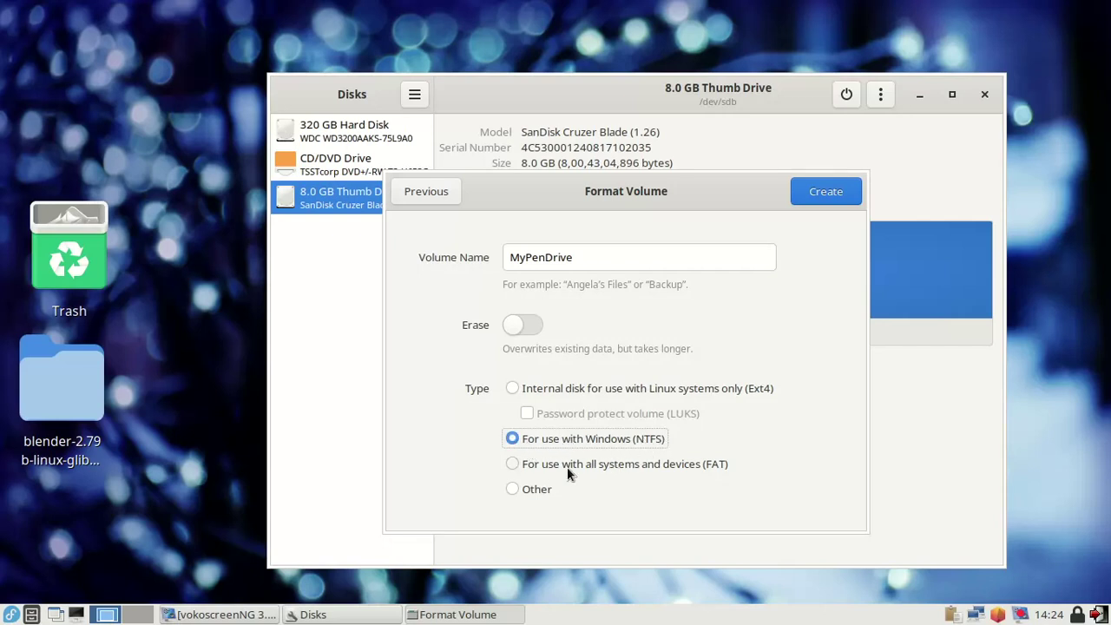
{"action": "left_click", "coordinate": [512, 464]}
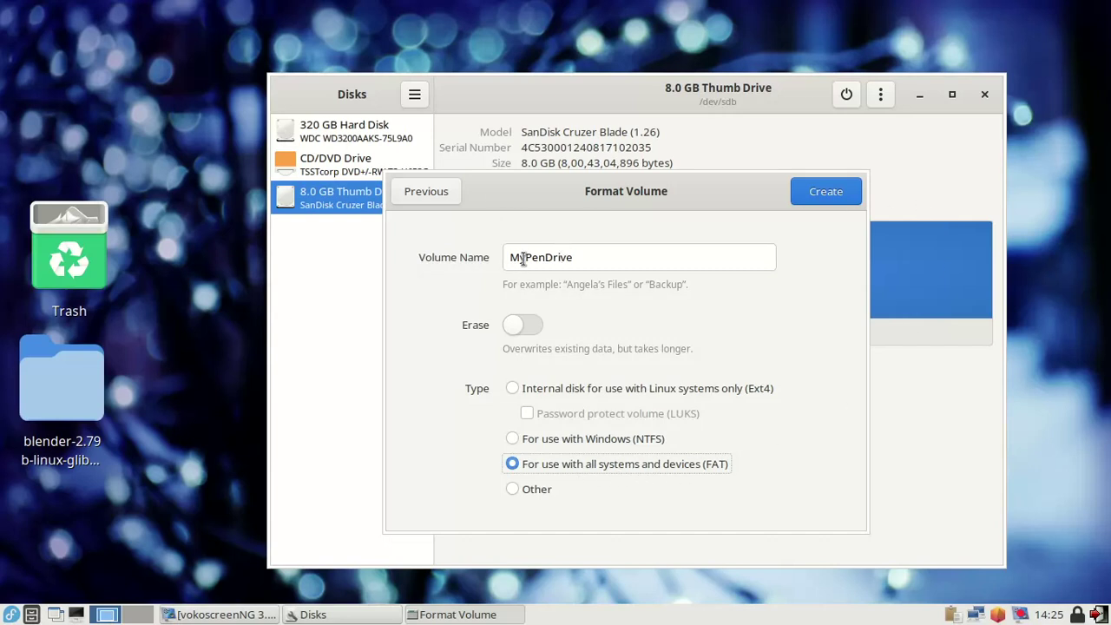
{"action": "left_click", "coordinate": [818, 193]}
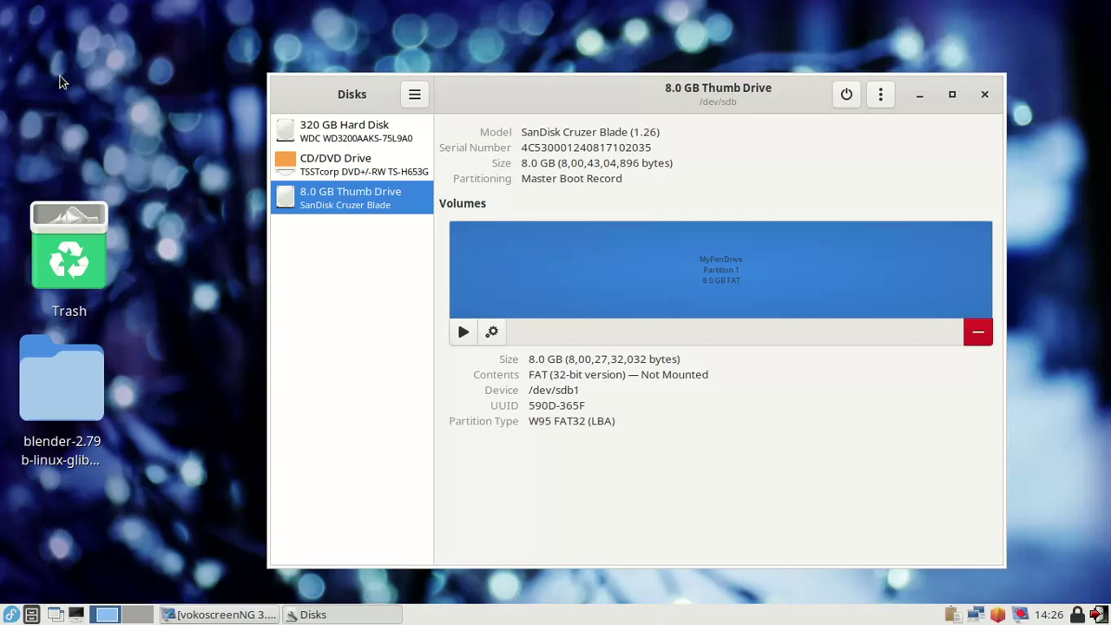
Step: Mount the new MyPenDrive partition and view its contents from the desktop, closing the file window again
{"action": "left_click_drag", "start_coordinate": [41, 59], "coordinate": [97, 132]}
{"action": "left_click", "coordinate": [462, 332]}
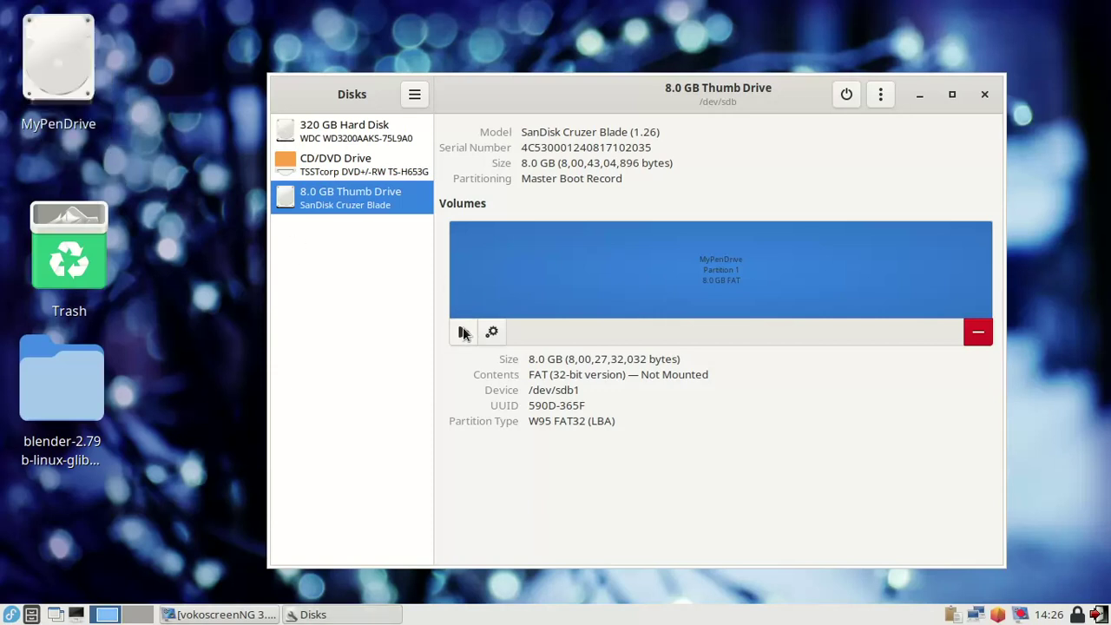
{"action": "double_click", "coordinate": [65, 59]}
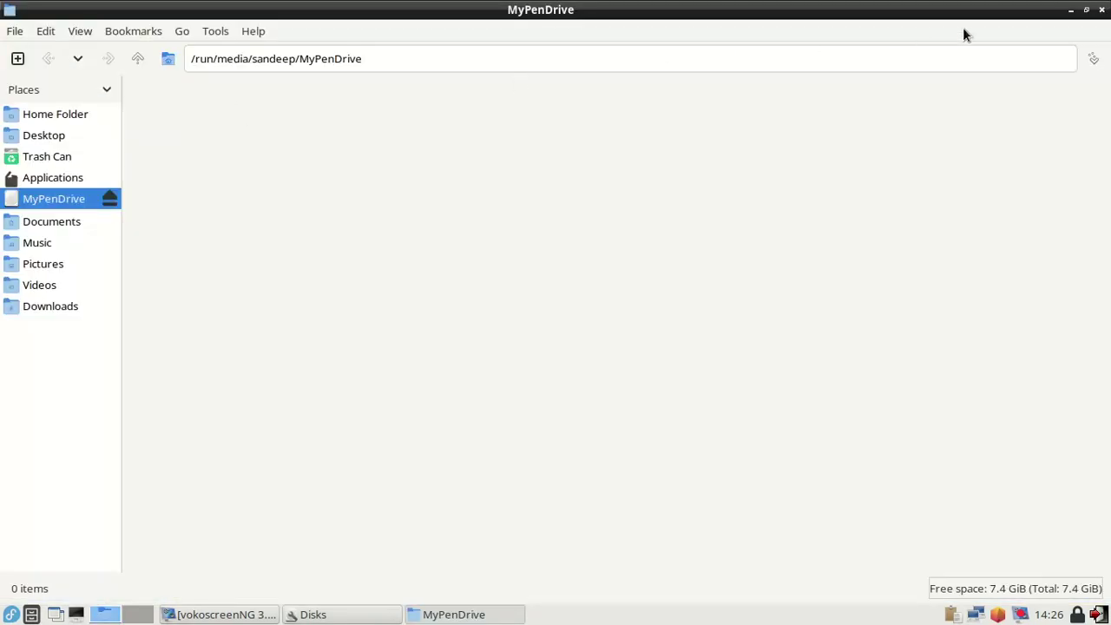
{"action": "left_click", "coordinate": [1101, 10]}
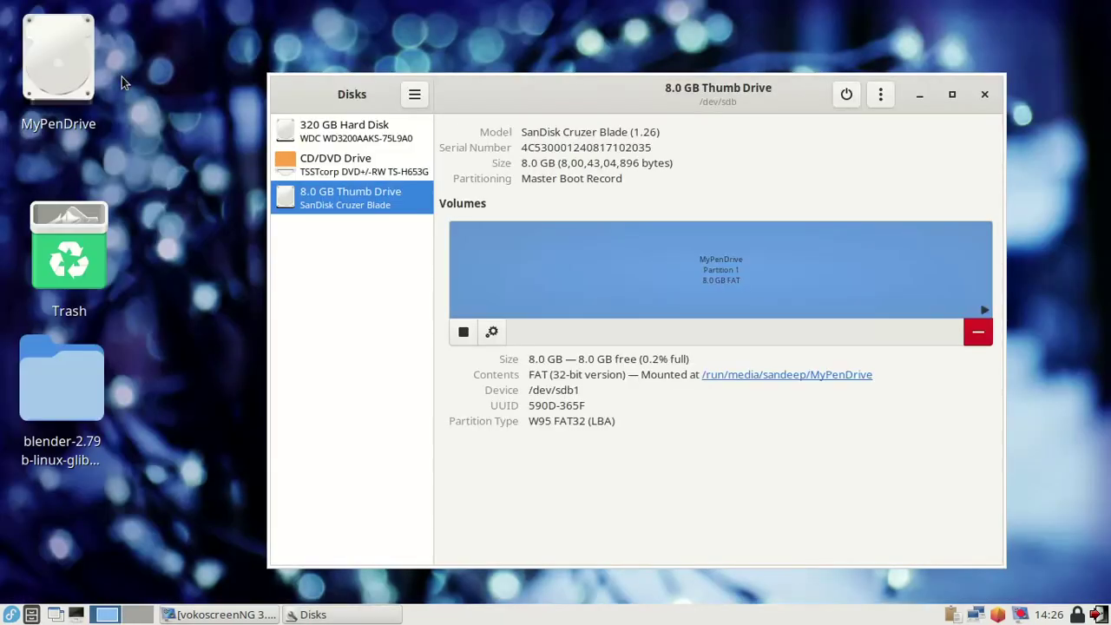
Step: Reopen MyPenDrive in the file manager and check the general properties of its folder
{"action": "left_click", "coordinate": [65, 80]}
{"action": "right_click", "coordinate": [78, 67]}
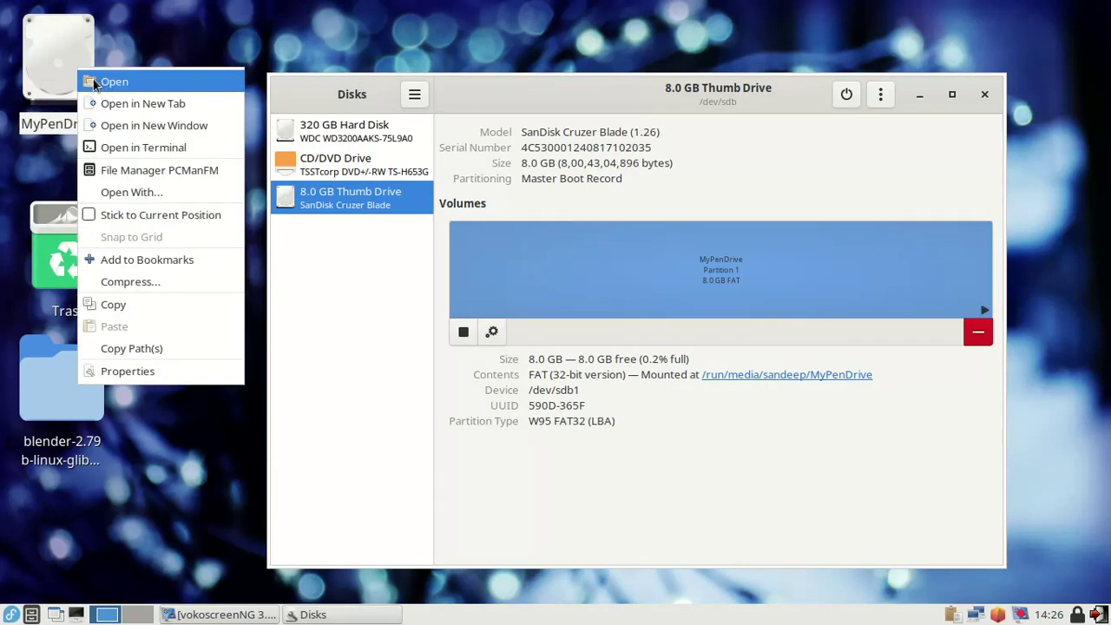
{"action": "left_click", "coordinate": [100, 81]}
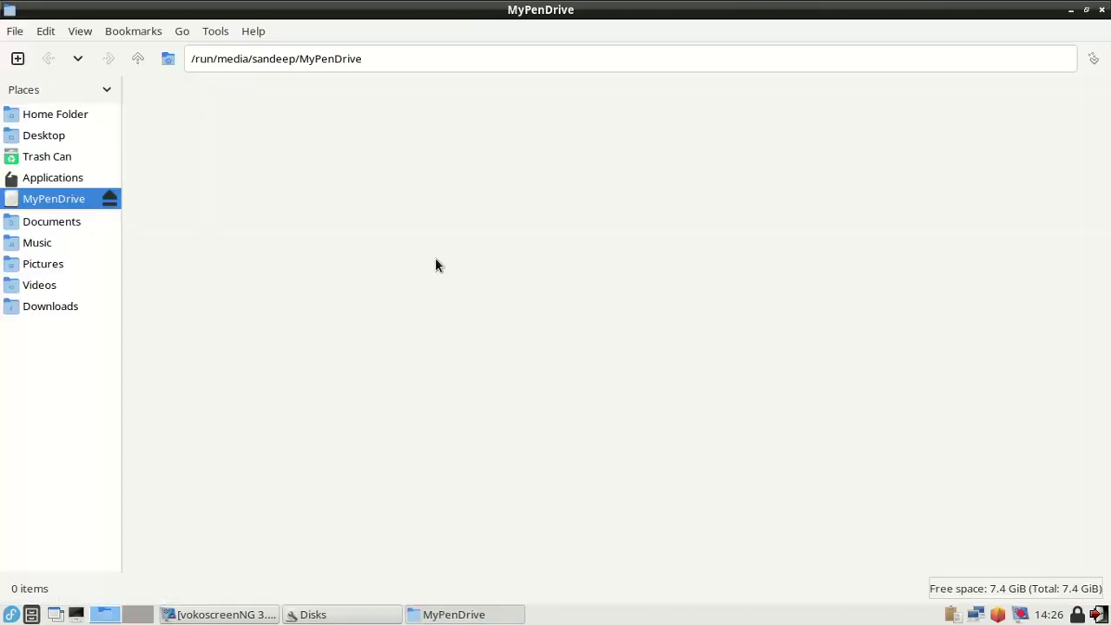
{"action": "right_click", "coordinate": [504, 168]}
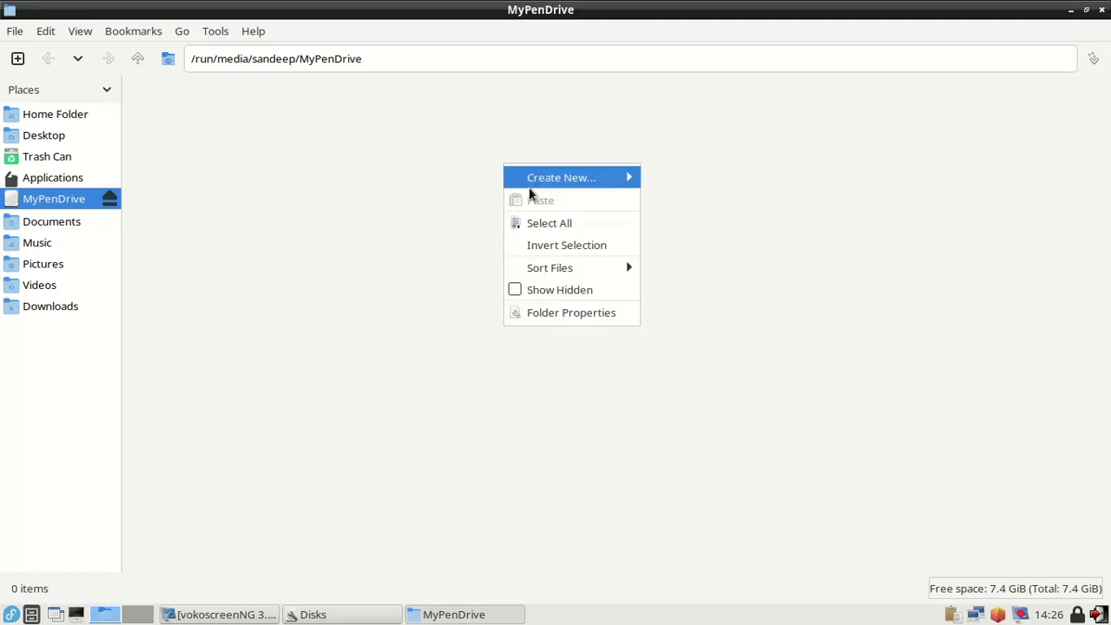
{"action": "left_click", "coordinate": [566, 314]}
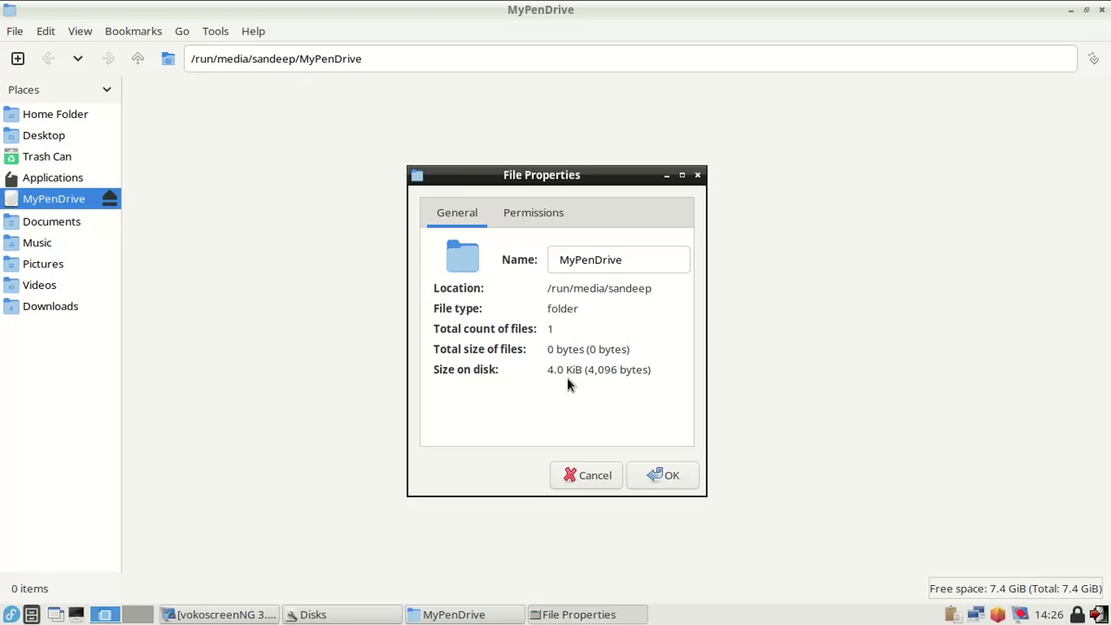
{"action": "left_click", "coordinate": [665, 479]}
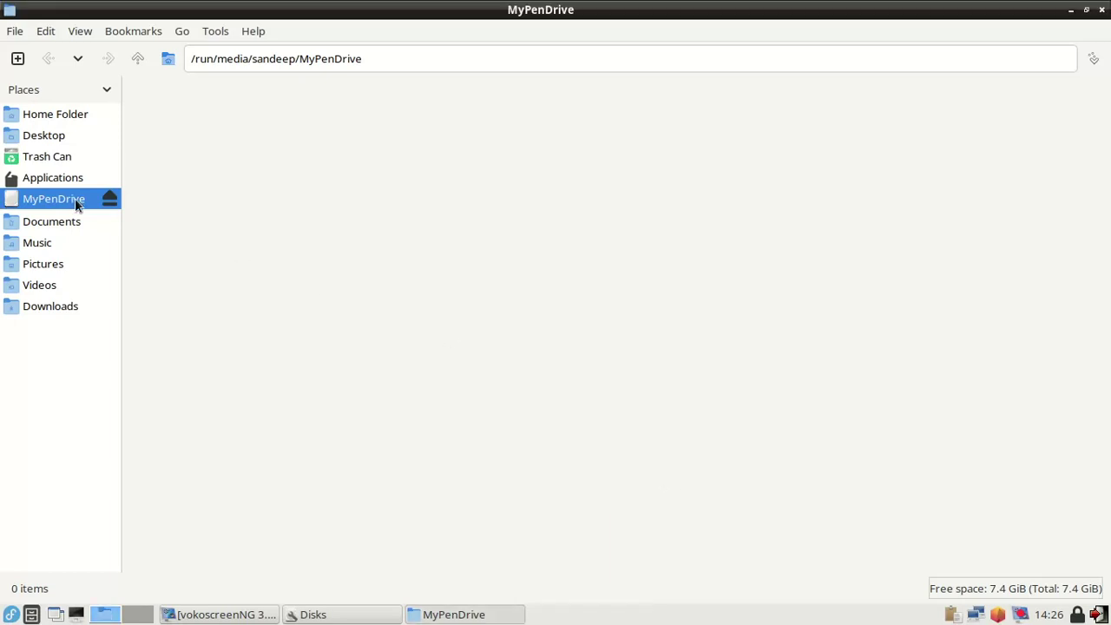
Step: Check the unmount and eject options offered for MyPenDrive in the file manager's places list, and close the window
{"action": "right_click", "coordinate": [36, 203]}
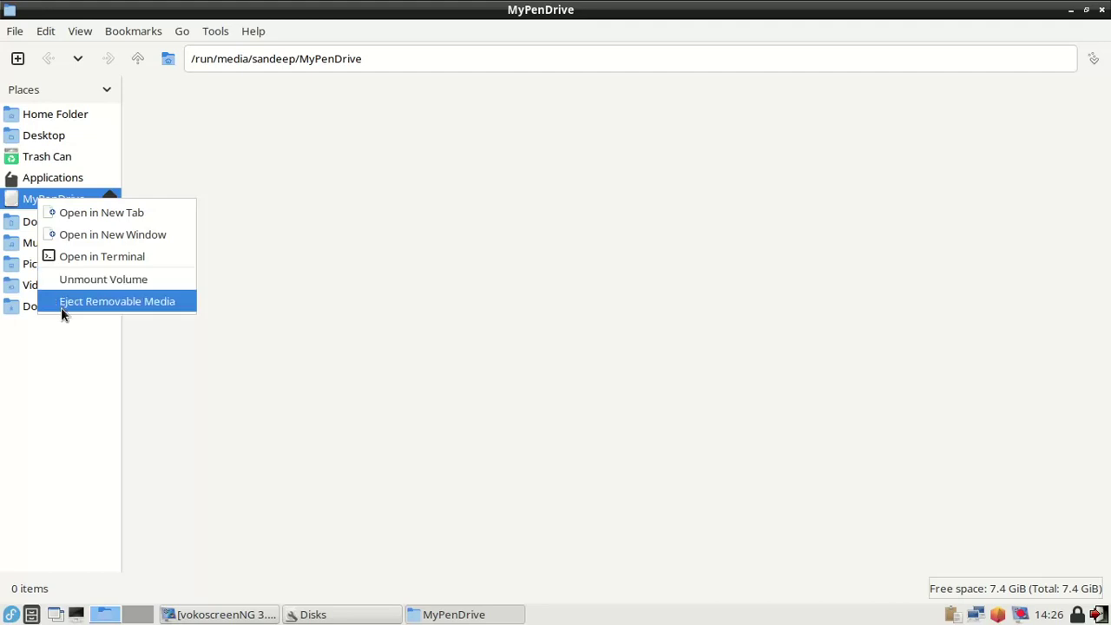
{"action": "left_click", "coordinate": [607, 177]}
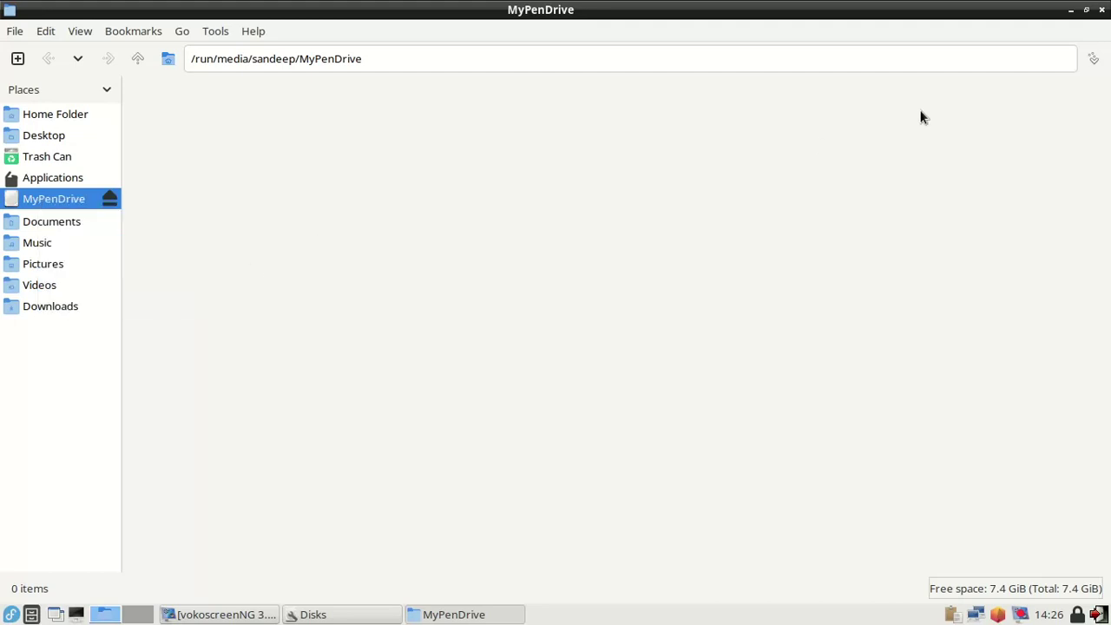
{"action": "left_click", "coordinate": [1100, 11]}
Step: Inspect the general properties and permissions of the MyPenDrive desktop icon, and close the properties without changes
{"action": "right_click", "coordinate": [48, 39]}
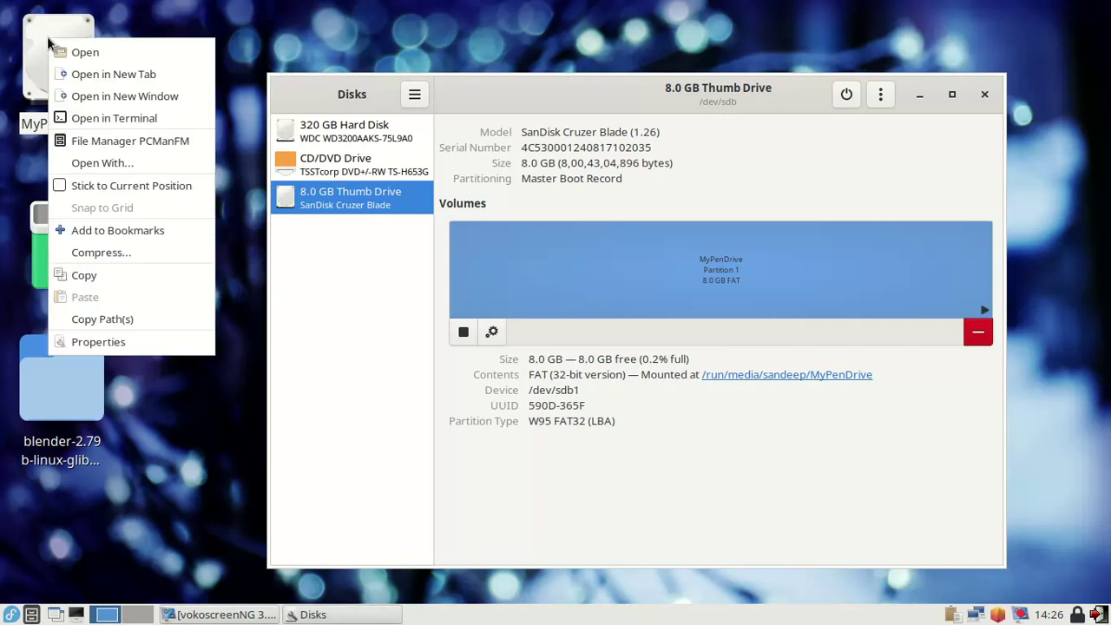
{"action": "left_click", "coordinate": [111, 342]}
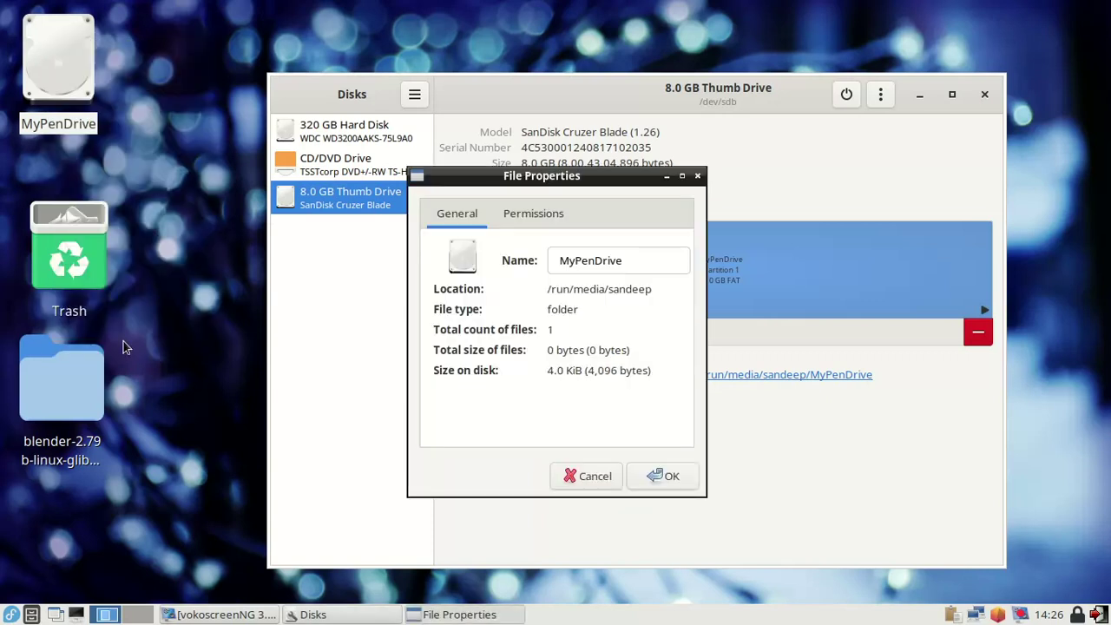
{"action": "left_click", "coordinate": [526, 215]}
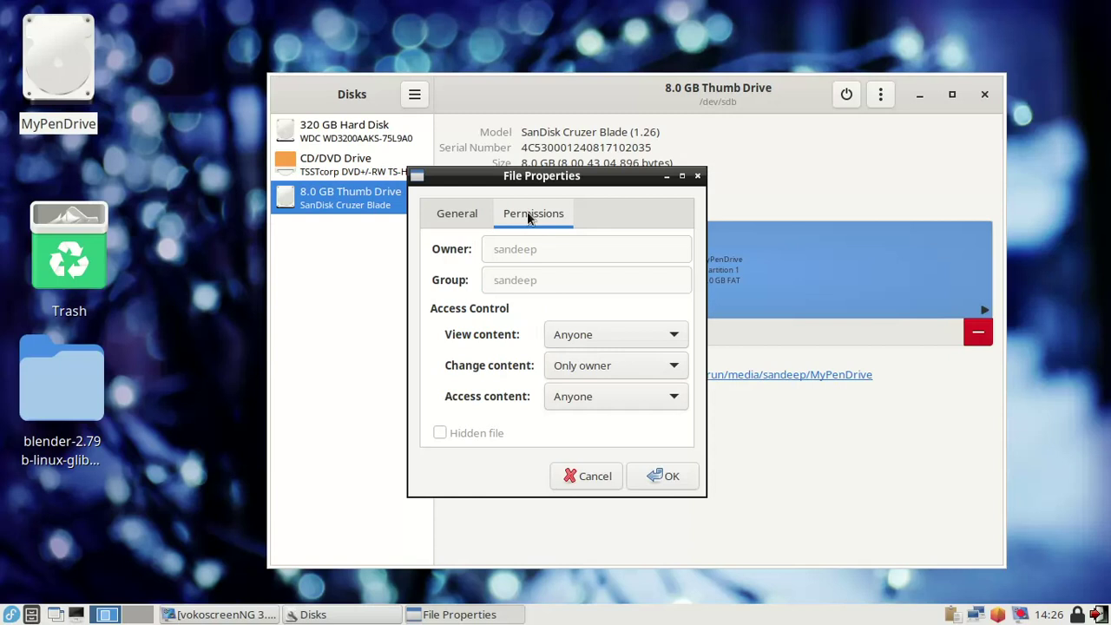
{"action": "left_click", "coordinate": [452, 224]}
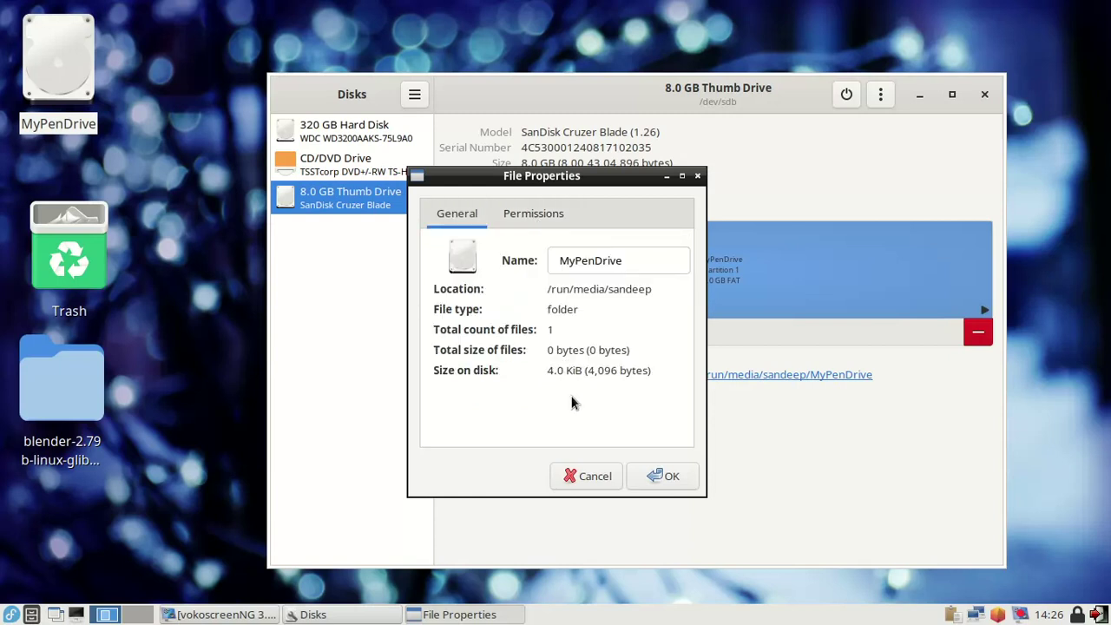
{"action": "left_click", "coordinate": [697, 175]}
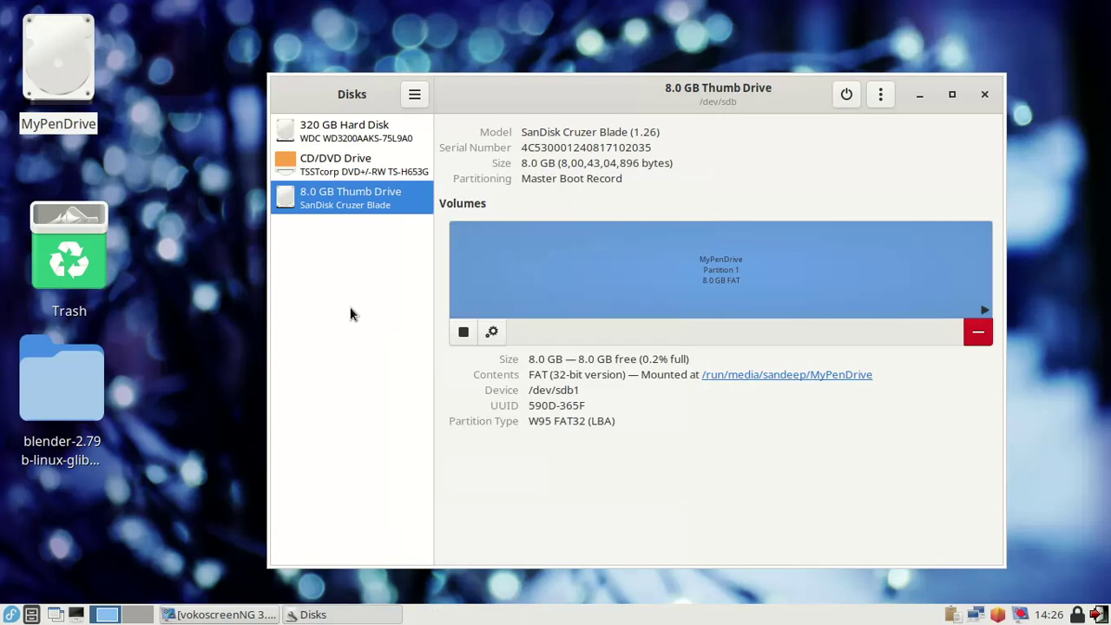
Step: Compare the CD/DVD drive and 320 GB hard disk entries, and highlight the 8.0 GB thumb drive's partitioning scheme
{"action": "left_click", "coordinate": [323, 169]}
{"action": "left_click", "coordinate": [320, 130]}
{"action": "left_click", "coordinate": [321, 198]}
{"action": "left_click_drag", "start_coordinate": [521, 178], "coordinate": [622, 177]}
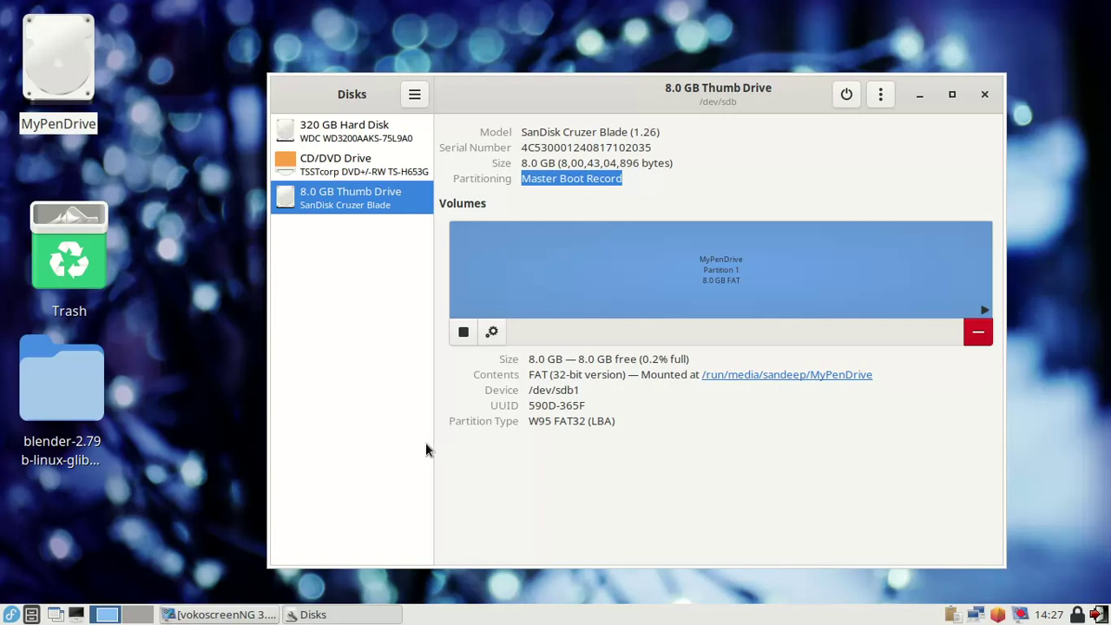
{"action": "left_click", "coordinate": [343, 615]}
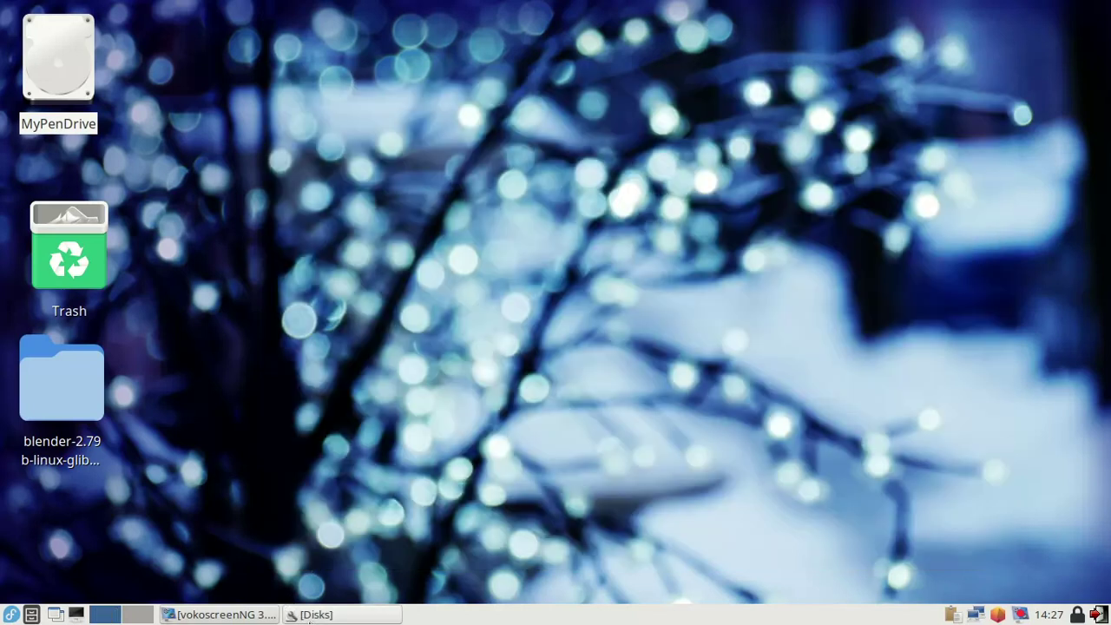
{"action": "left_click", "coordinate": [342, 614]}
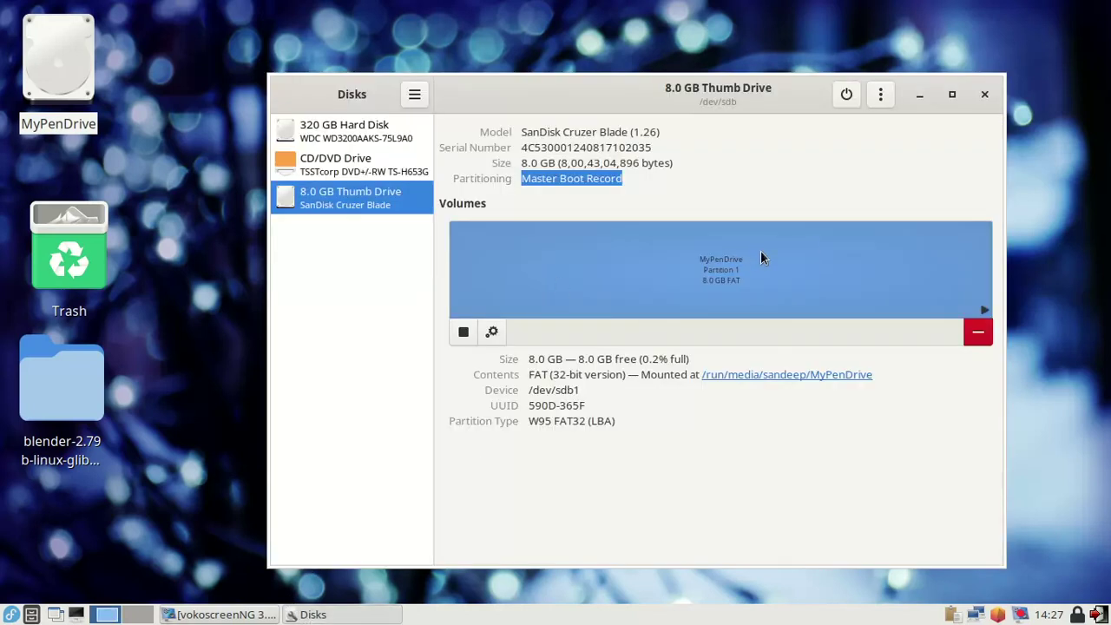